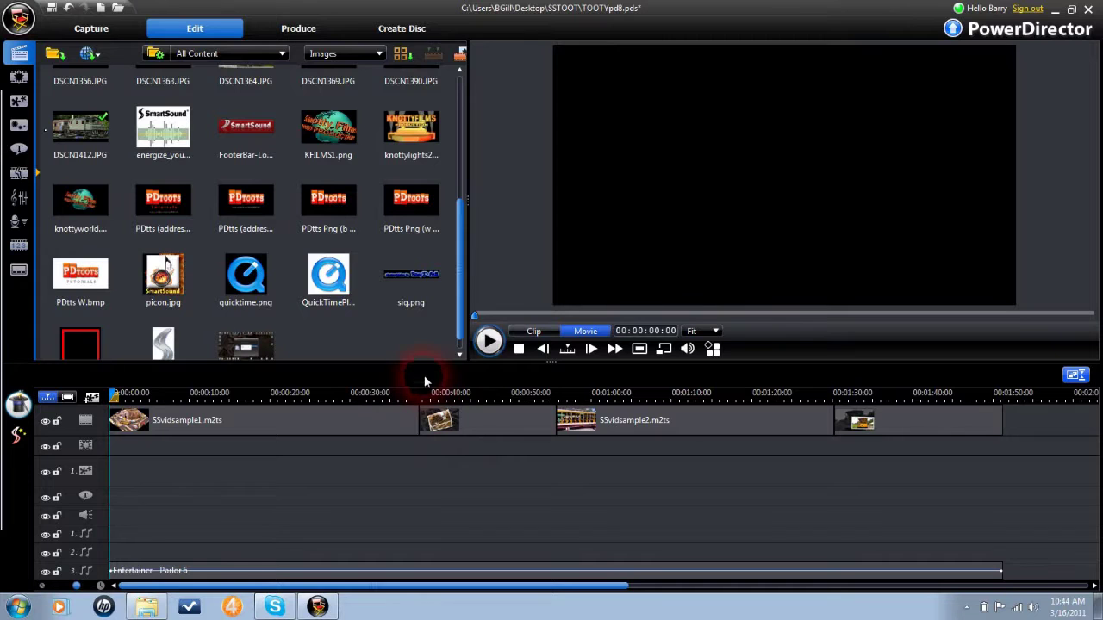
- Preview the PDtoots logo, play and stop the whole movie, then bring up Magic Music
click(246, 207)
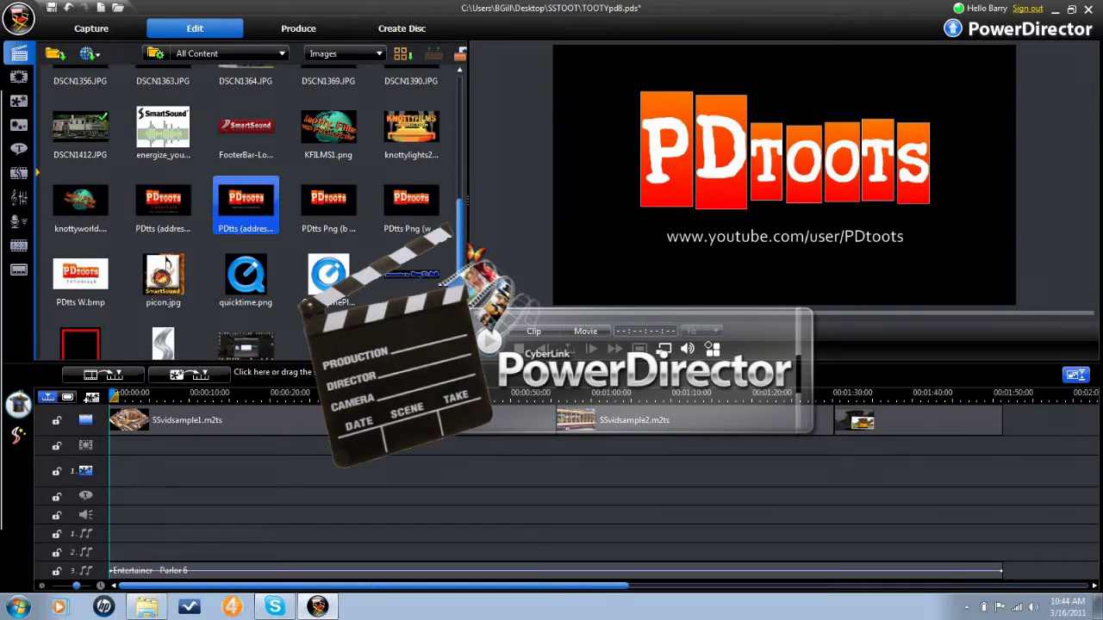
click(568, 333)
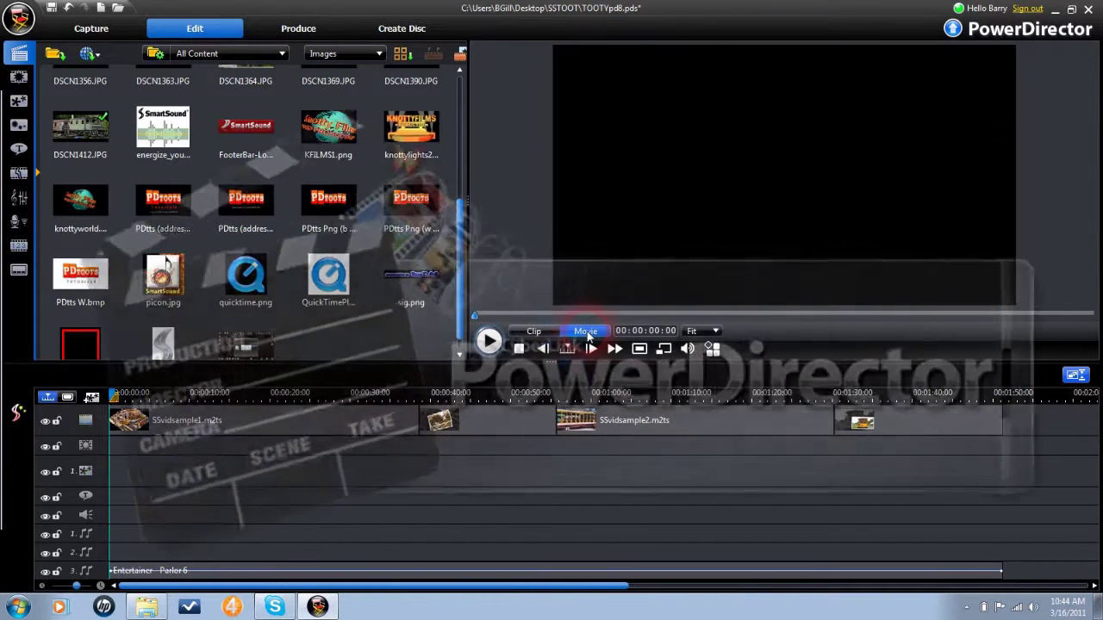
click(483, 342)
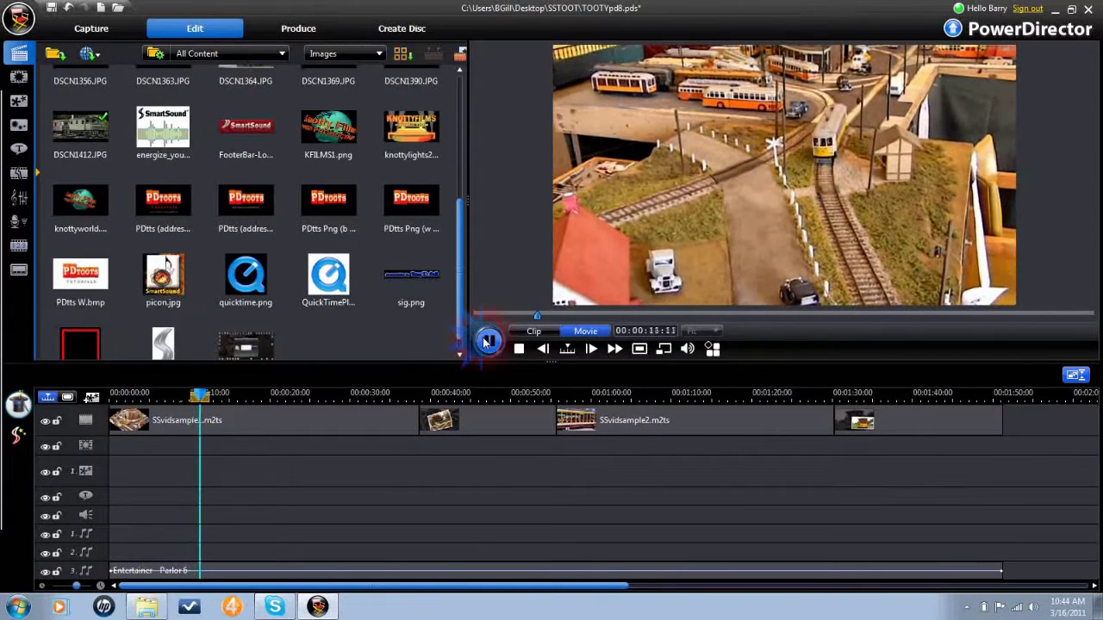
click(488, 343)
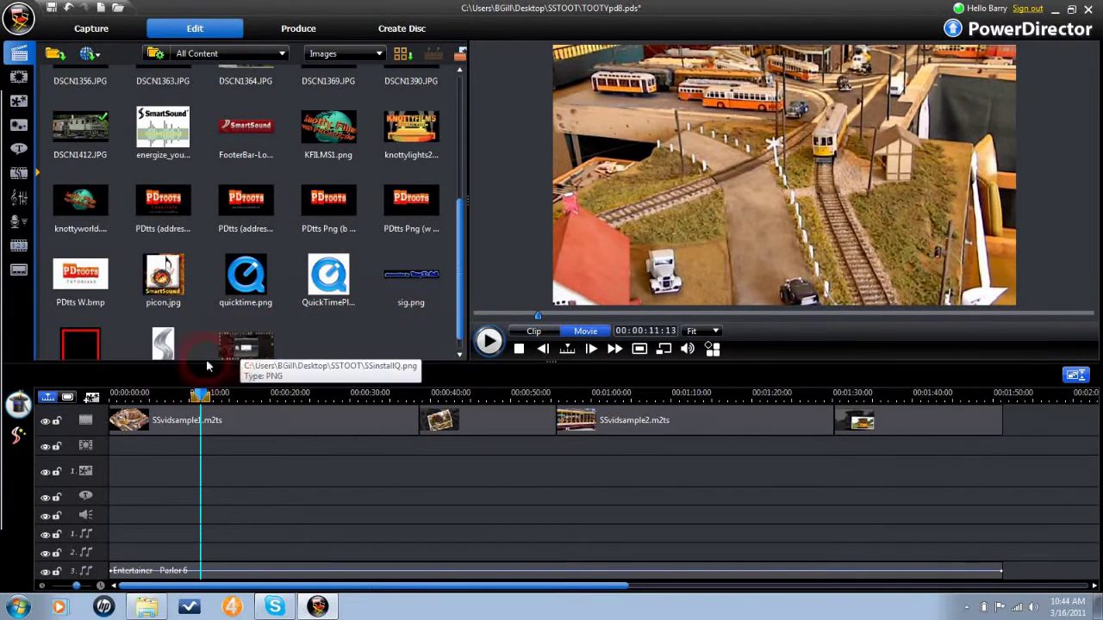
click(16, 436)
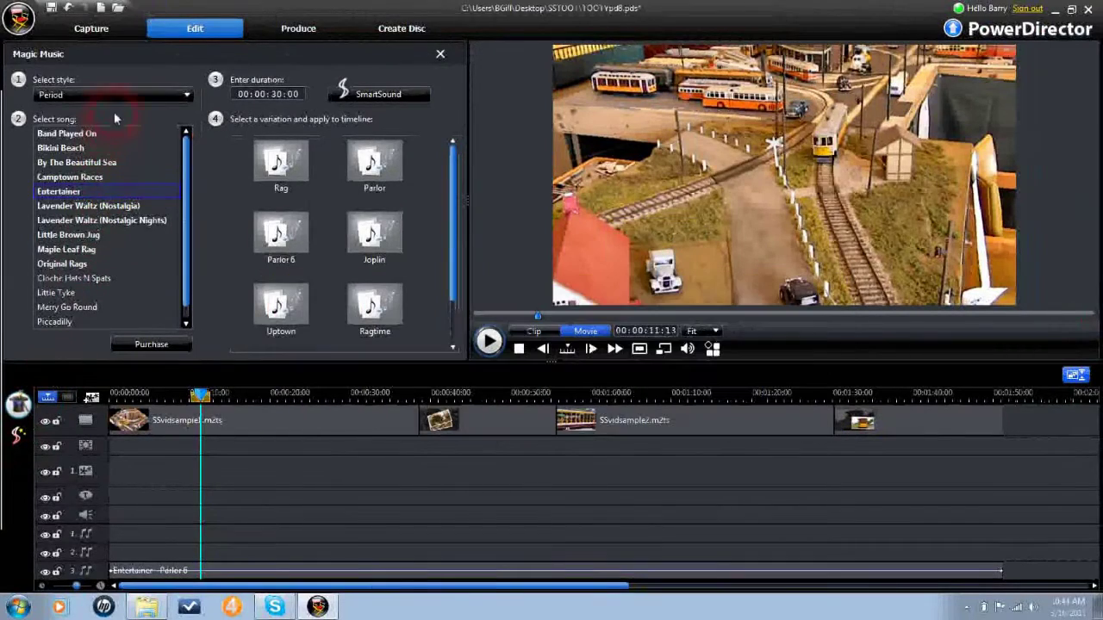
- Keep the Period style, try Bikini Beach, By The Beautiful Sea and Camptown Races, then pick Entertainer
click(115, 95)
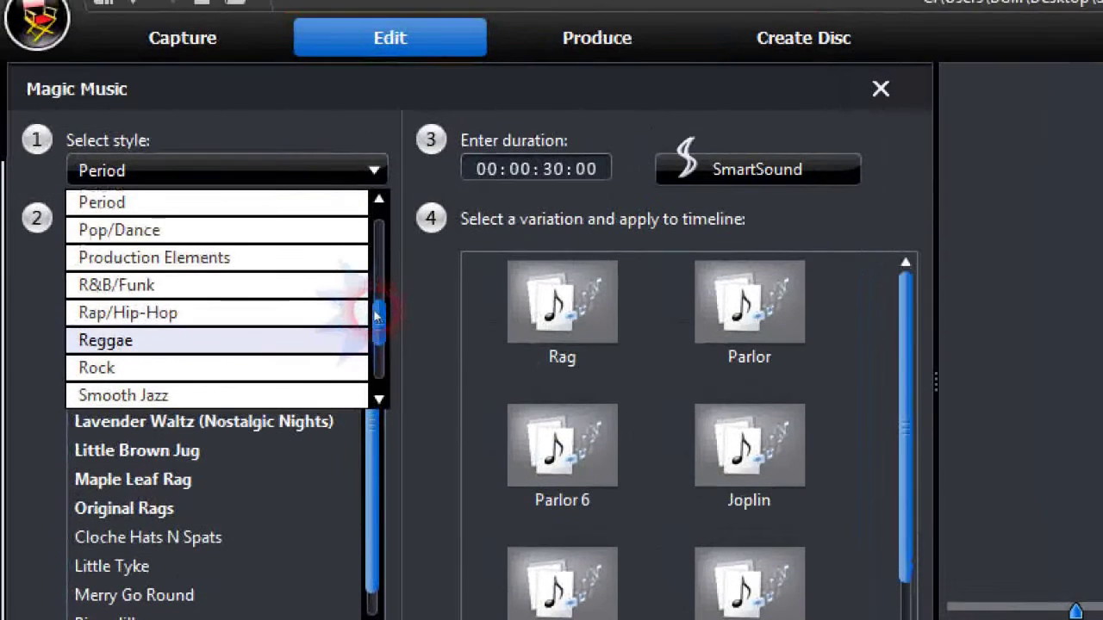
drag(377, 316, 382, 243)
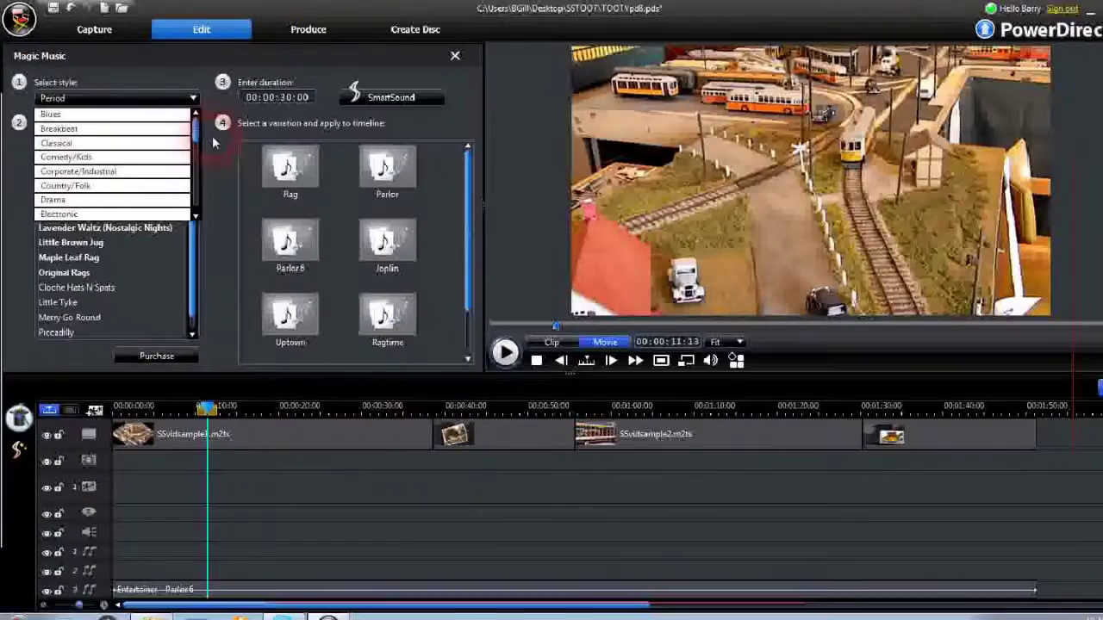
click(409, 288)
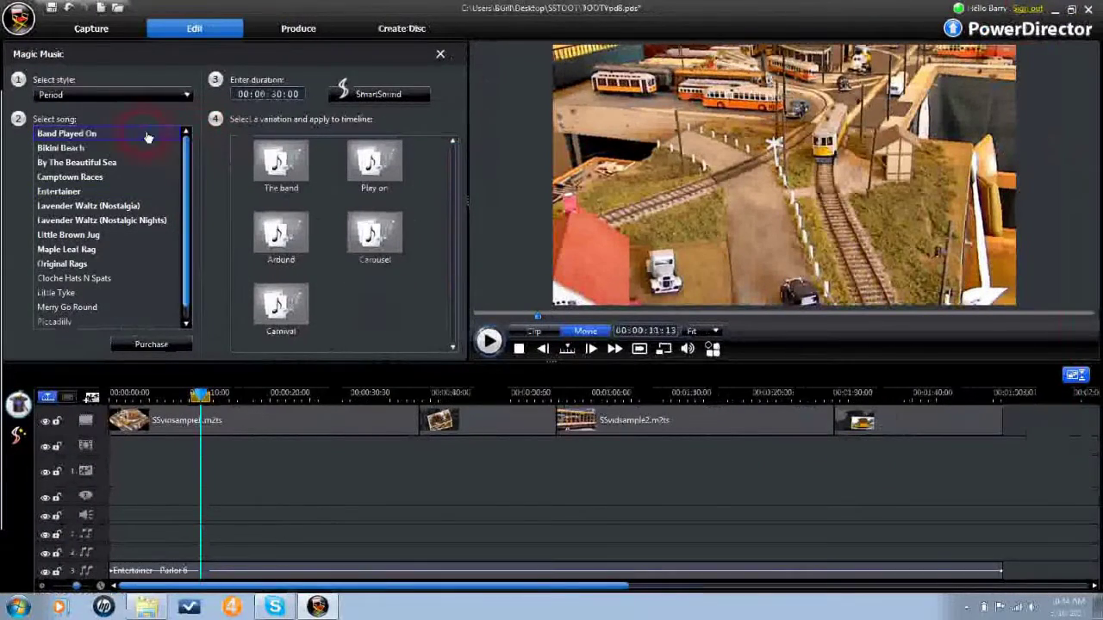
click(115, 149)
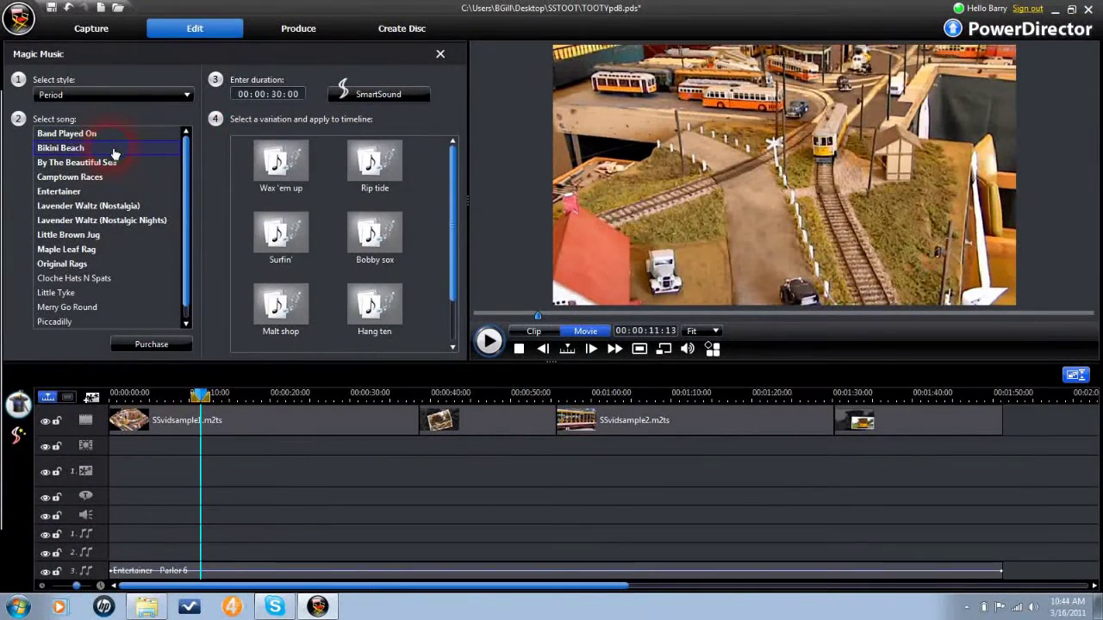
click(119, 164)
click(118, 177)
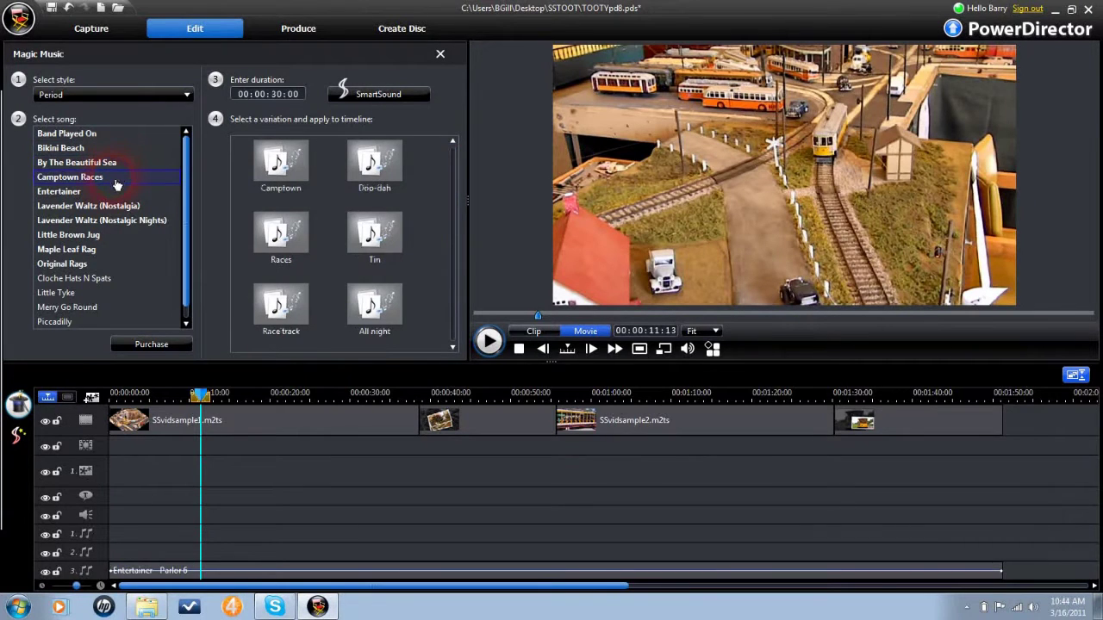
click(115, 193)
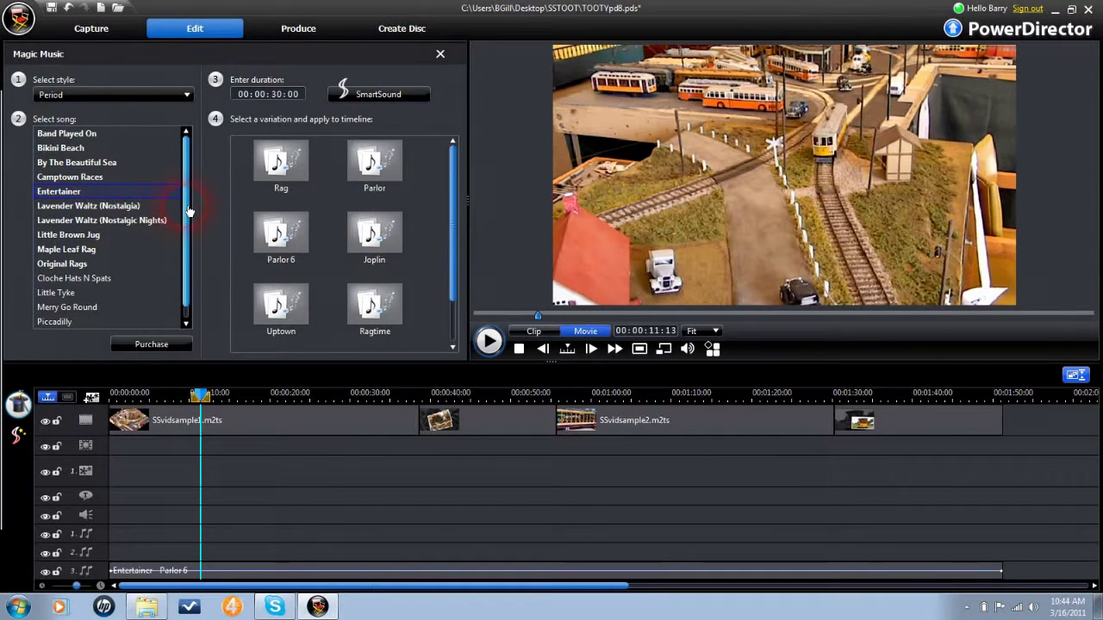
scroll(189, 211, down, 1)
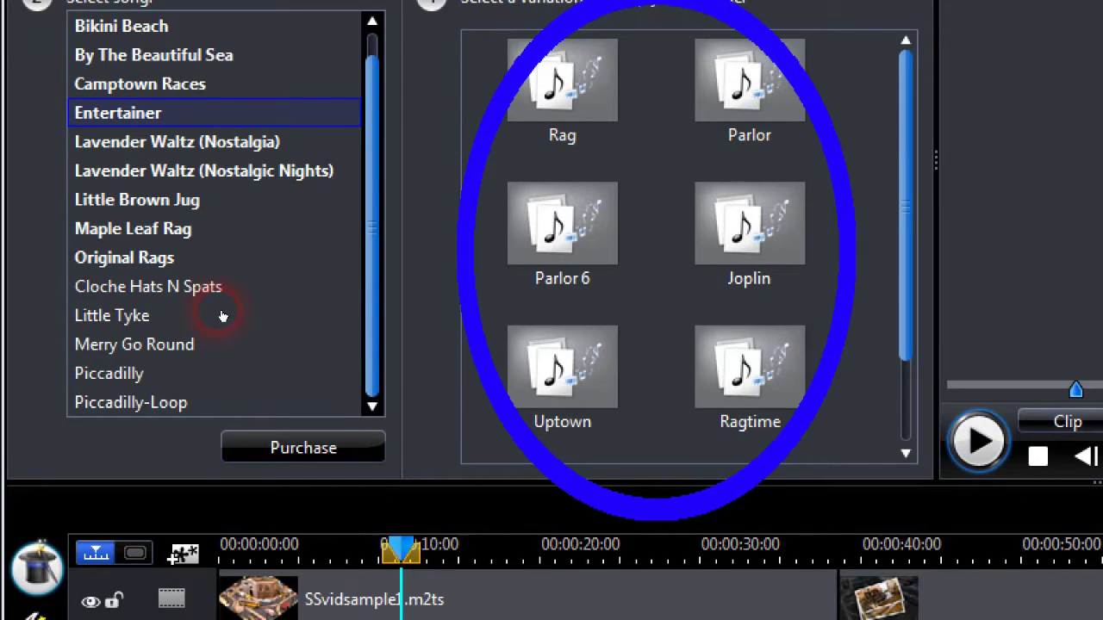
- Drop the Entertainer Parlor 6 variation on music track 3 at the timeline start, then move the Keystone clip earlier
drag(565, 232, 347, 619)
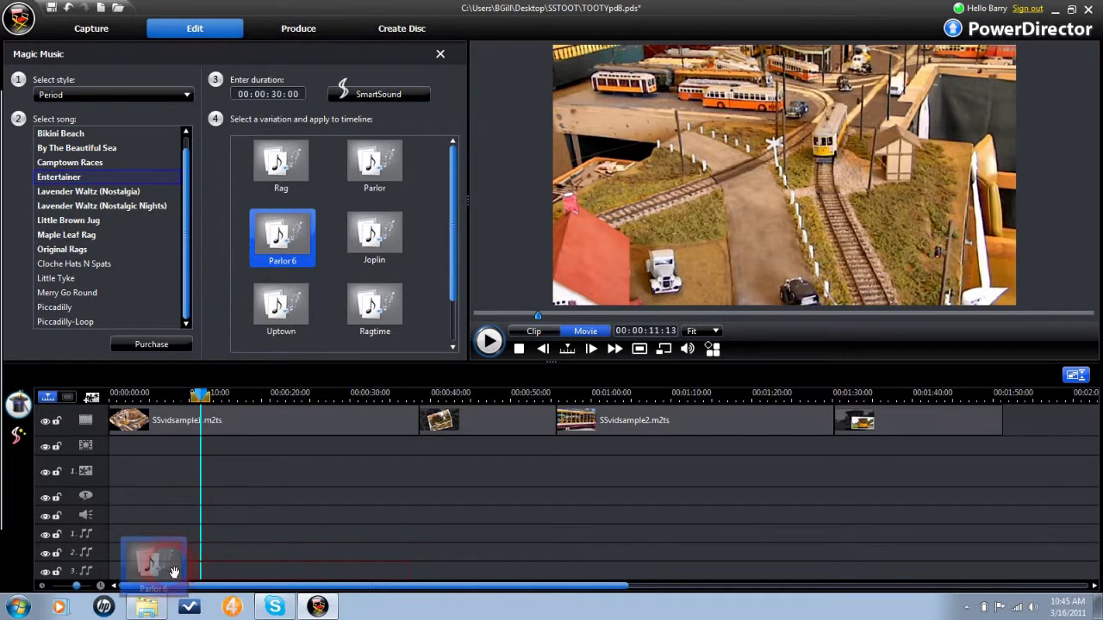
drag(174, 572, 129, 573)
mouse_move(360, 573)
mouse_down()
mouse_move(812, 601)
mouse_move(985, 594)
mouse_up()
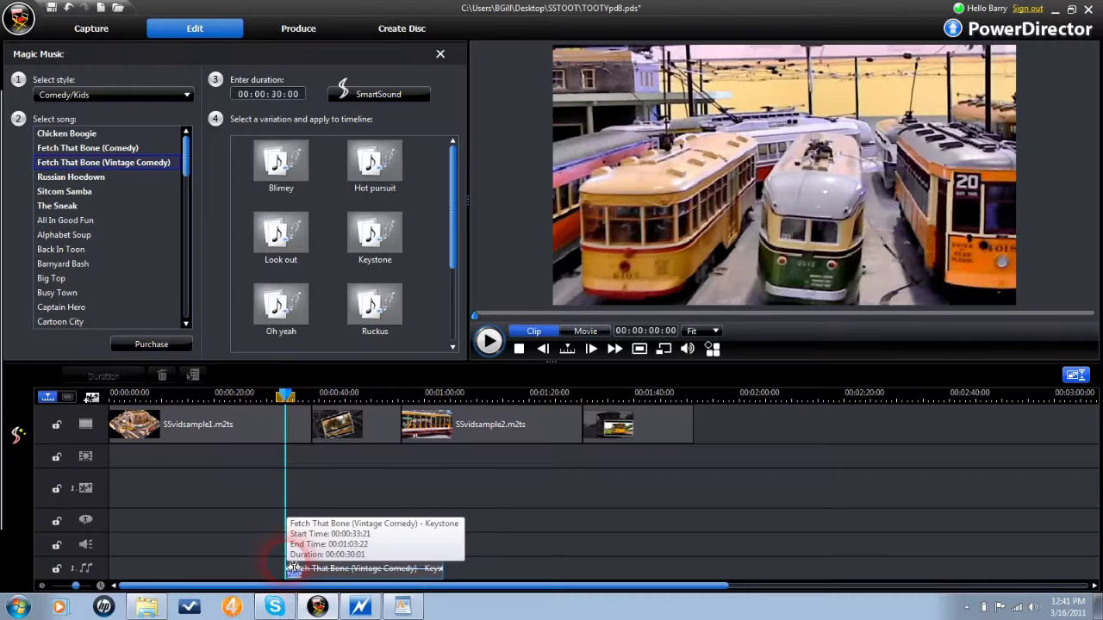
drag(288, 581, 119, 582)
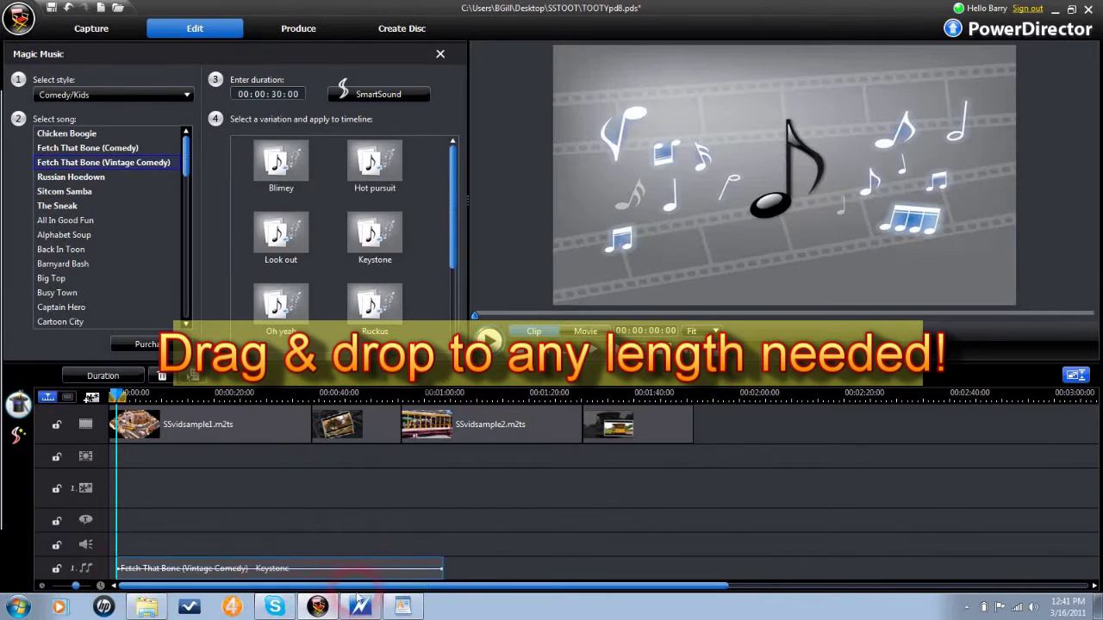
- Lengthen the Keystone clip, move Parlor 6 to track 3, raise its volume keyframe, and adjust track 3's level
drag(436, 569, 686, 571)
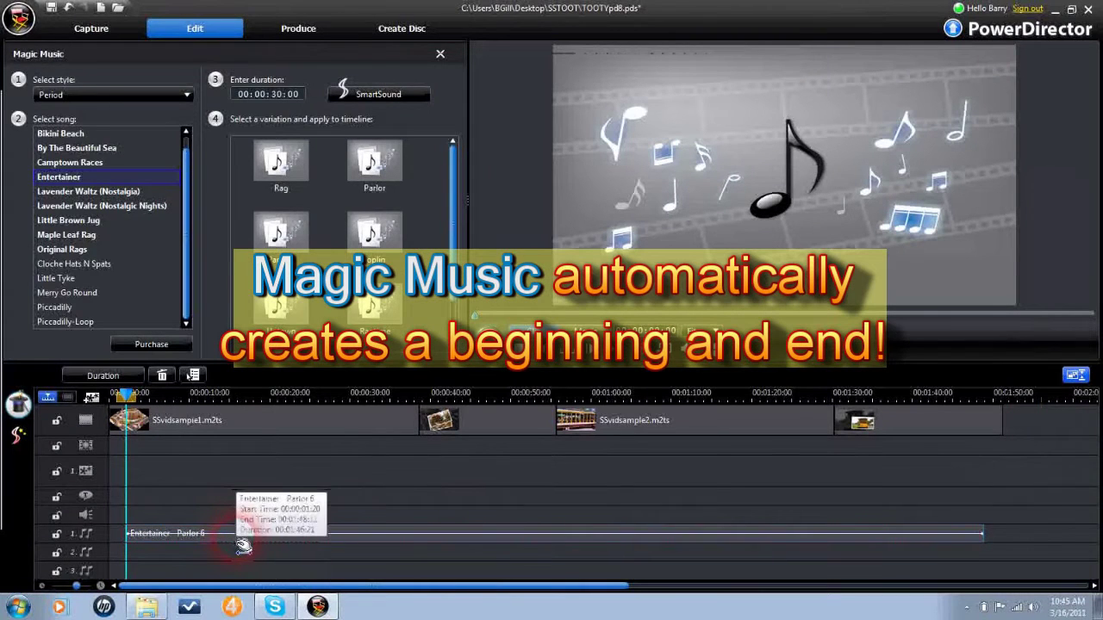
drag(242, 561, 239, 572)
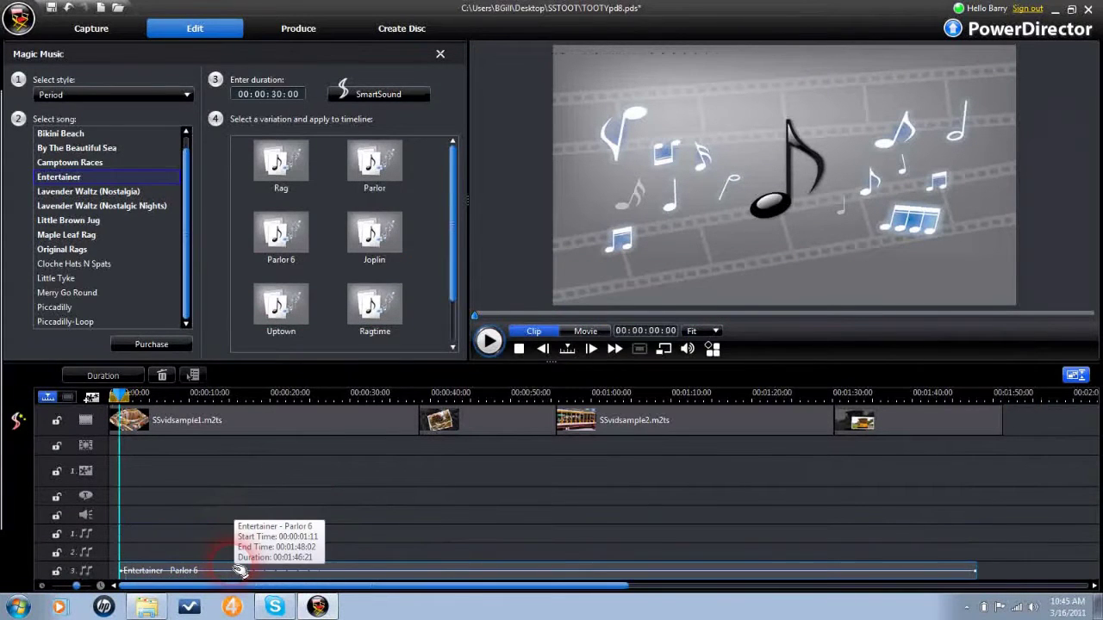
click(378, 572)
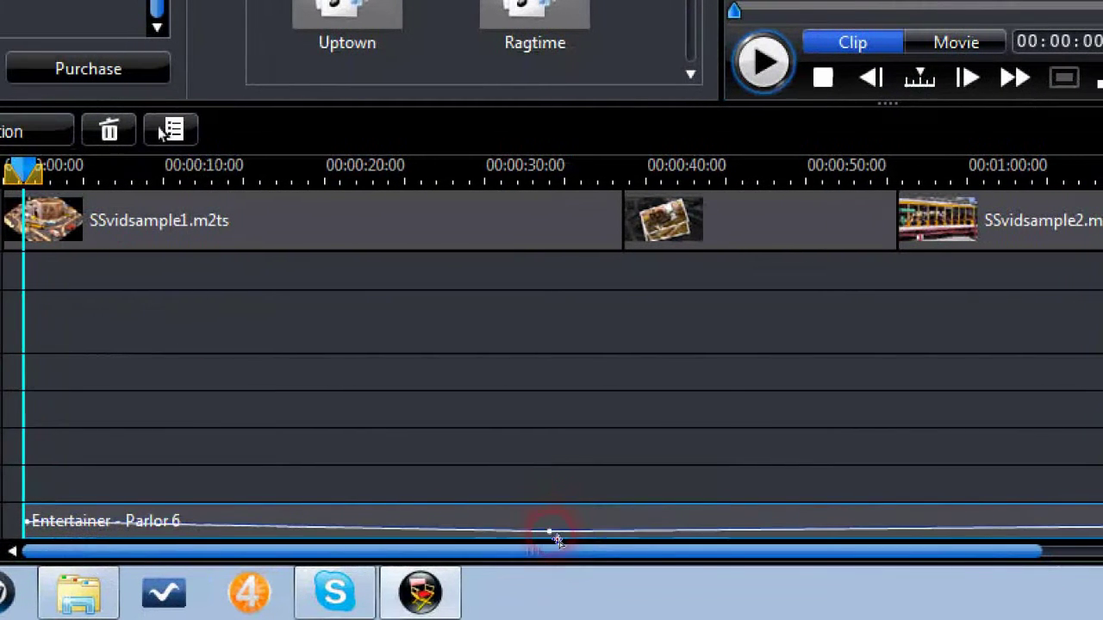
mouse_move(557, 527)
mouse_down()
mouse_move(556, 517)
mouse_move(560, 534)
mouse_up()
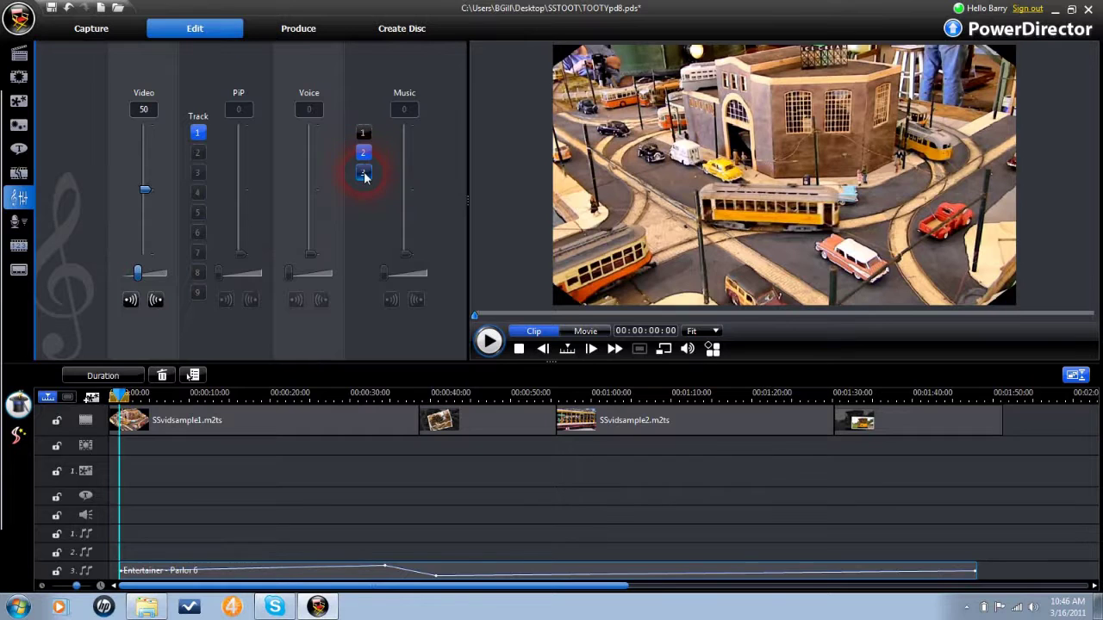
click(363, 172)
drag(399, 274, 422, 277)
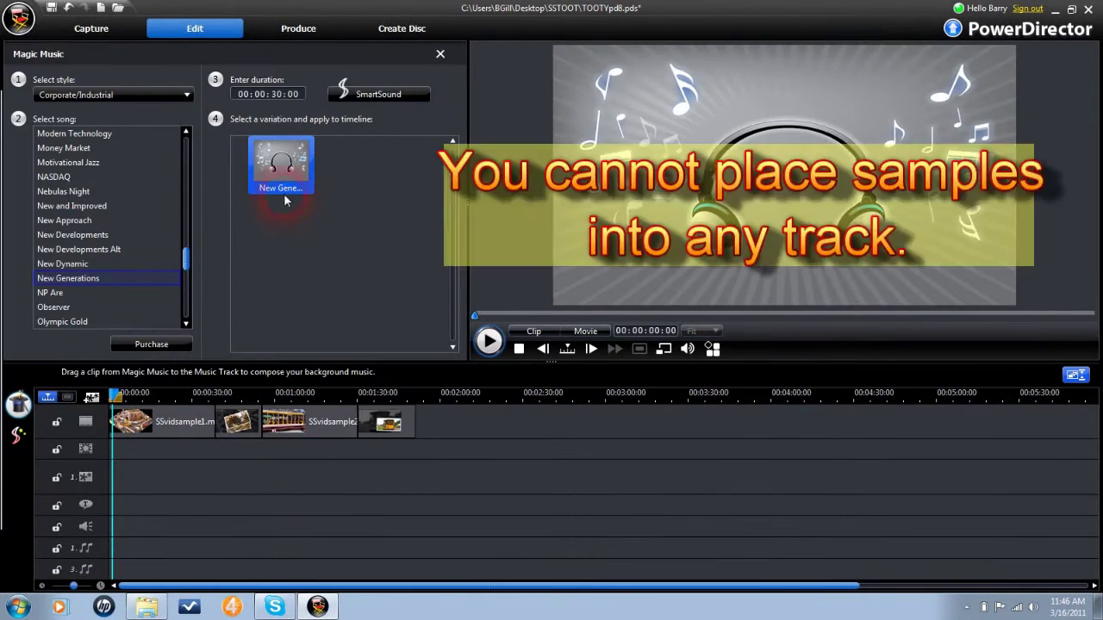
- Attempt to place the sample on a track, then select and play the Feel The Music Within sample
click(292, 390)
click(293, 439)
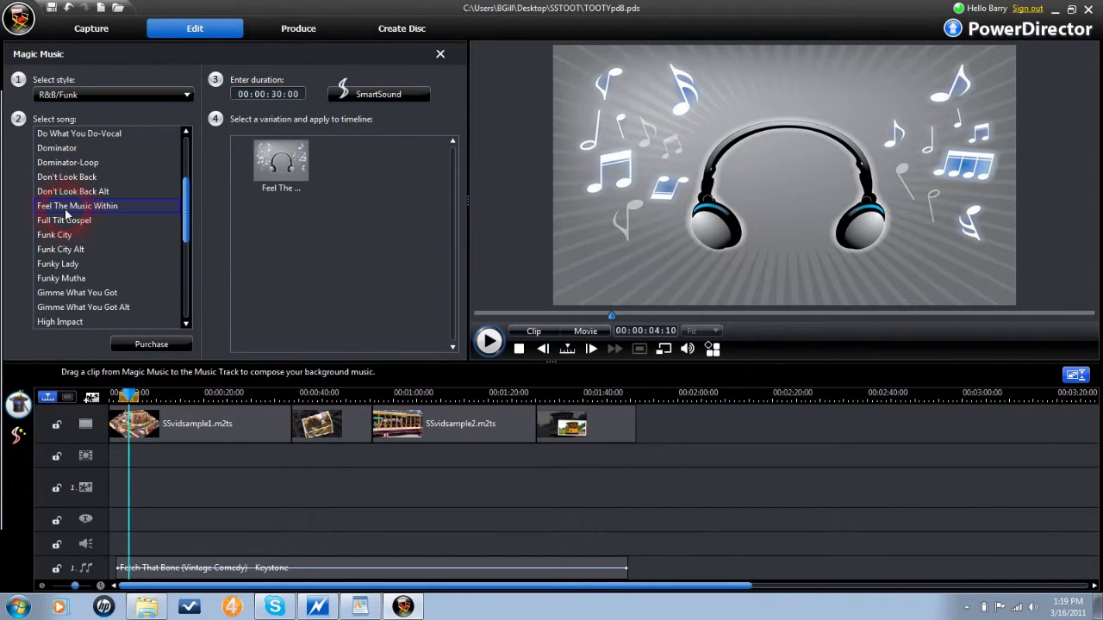
click(264, 182)
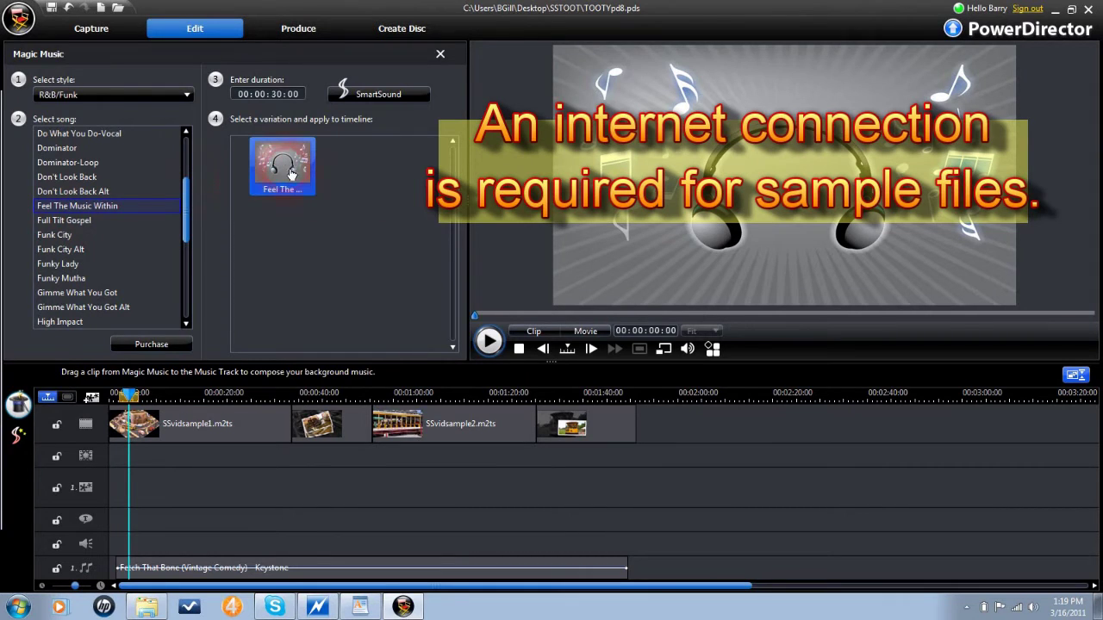
click(488, 341)
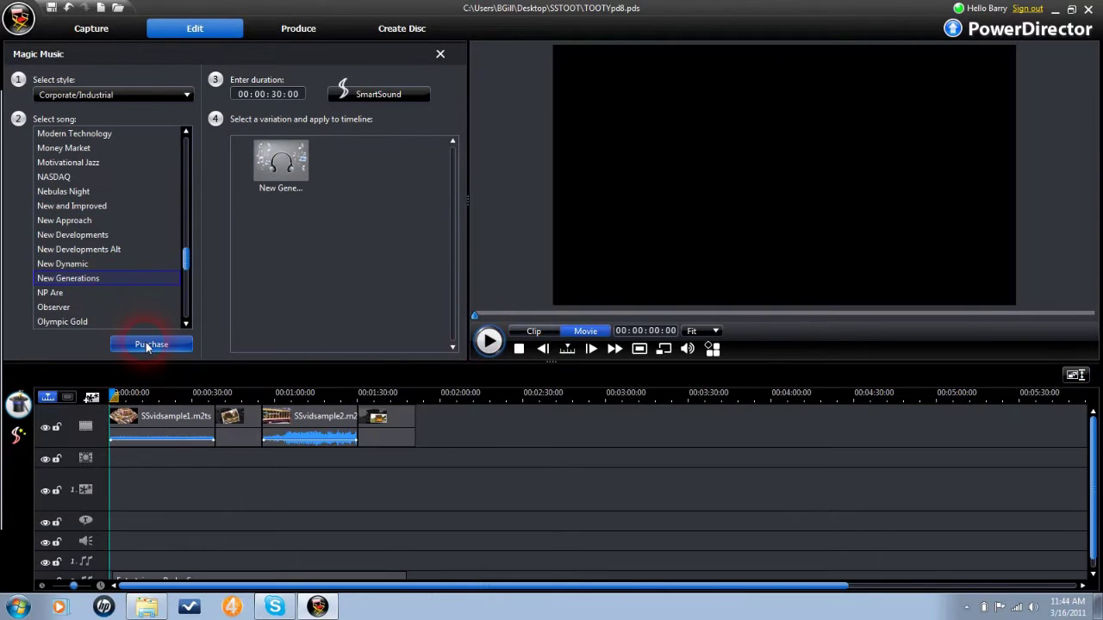
- Buy New Generations as a Pro Quality 44k single download, accepting the SmartSound licence
click(146, 342)
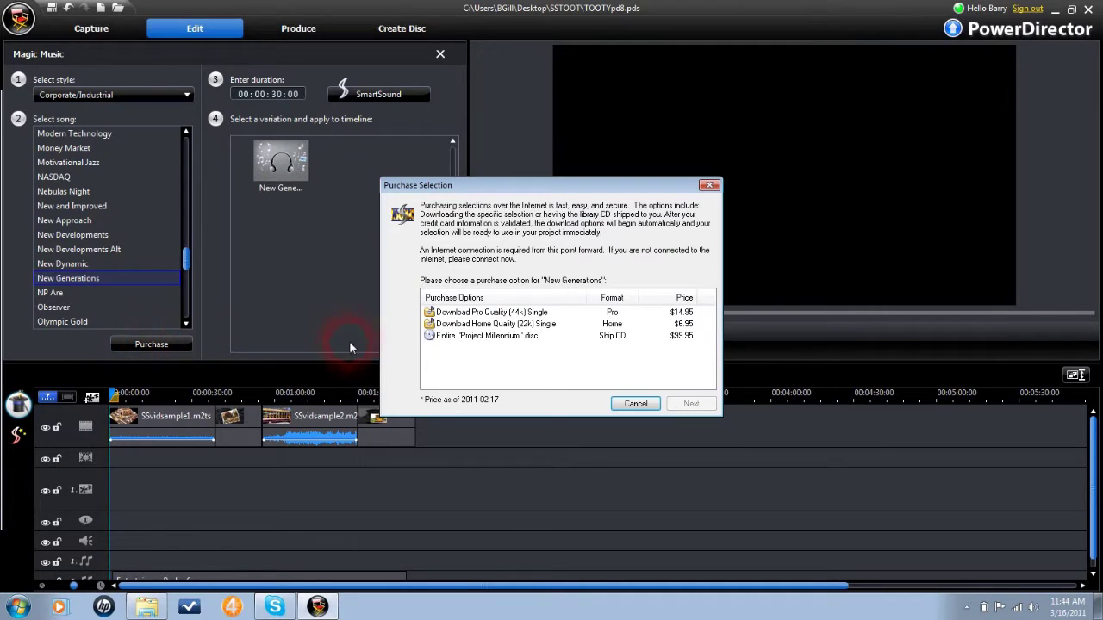
click(515, 312)
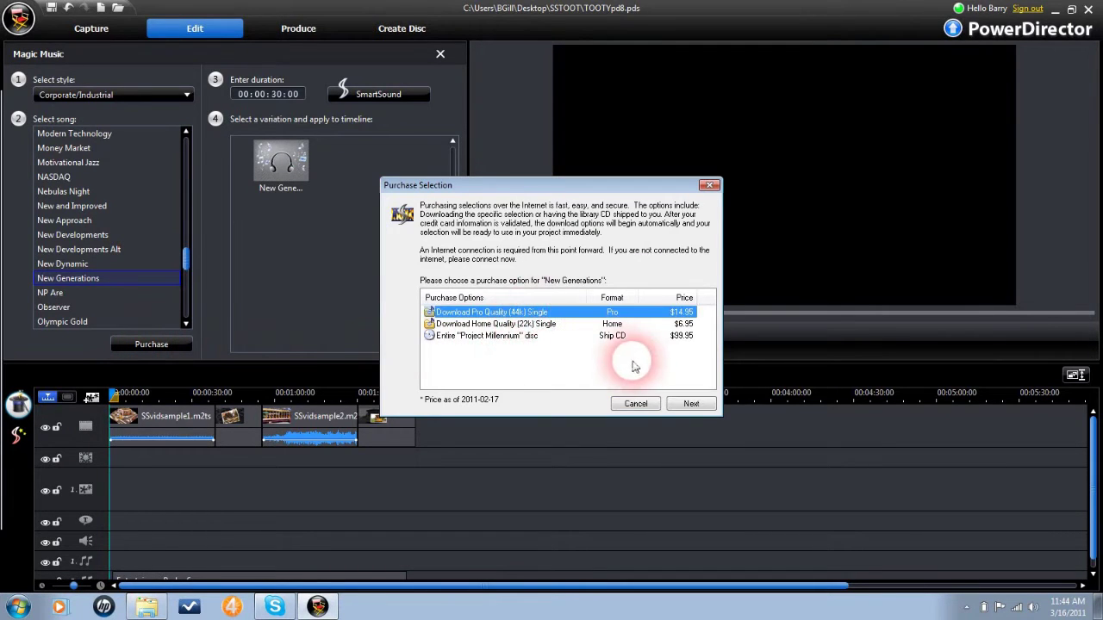
click(690, 402)
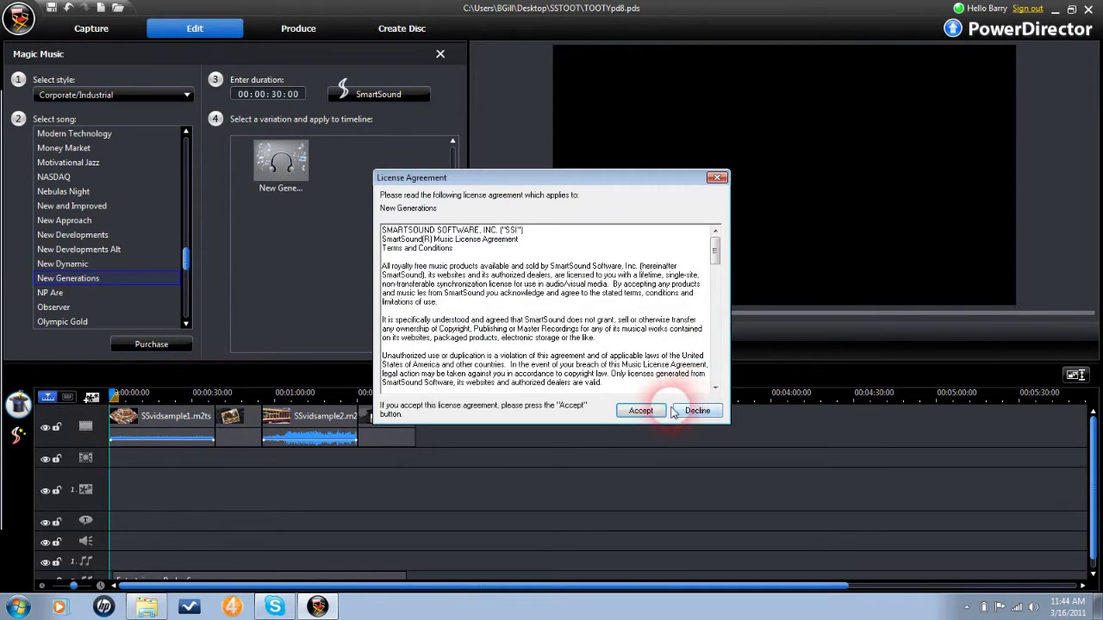
click(641, 412)
click(692, 417)
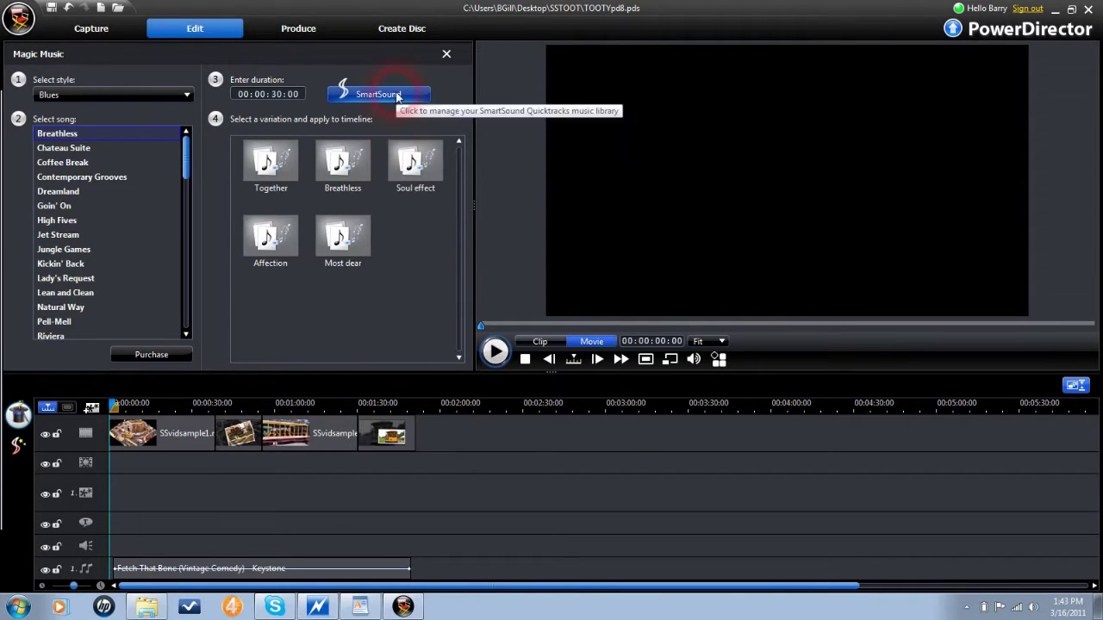
click(398, 96)
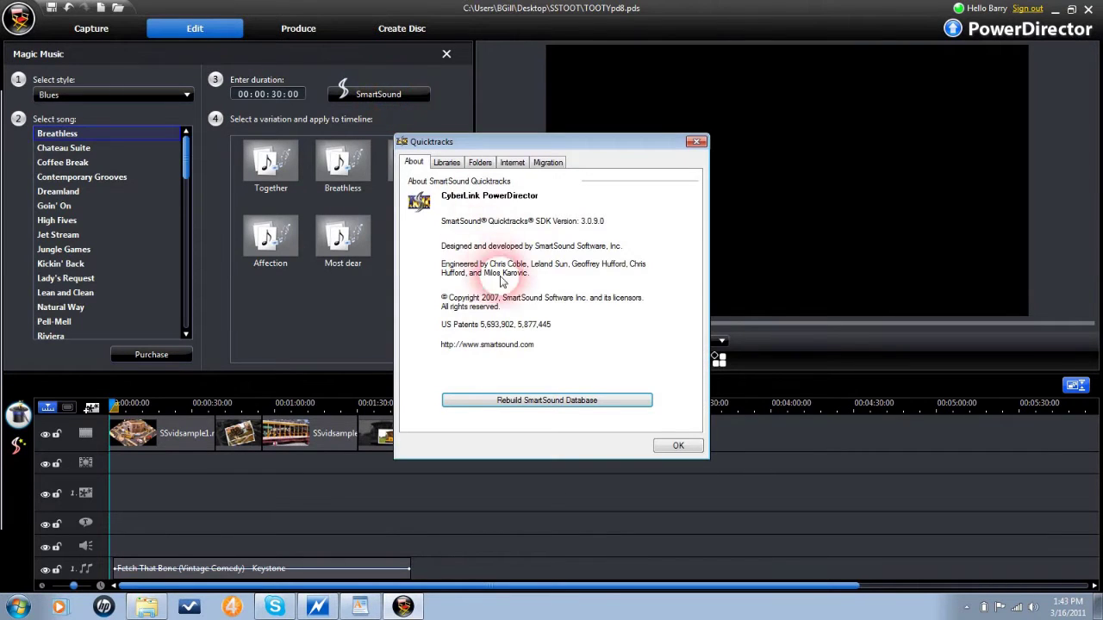
- Rebuild and confirm the SmartSound database, then view the Quicktracks data folders
click(532, 399)
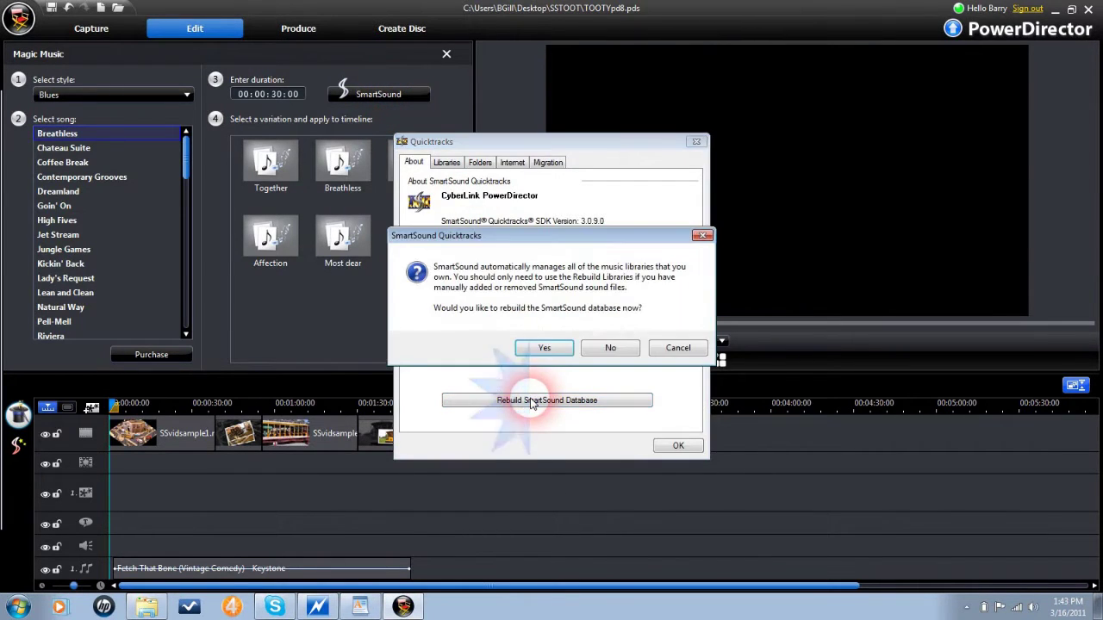
click(540, 348)
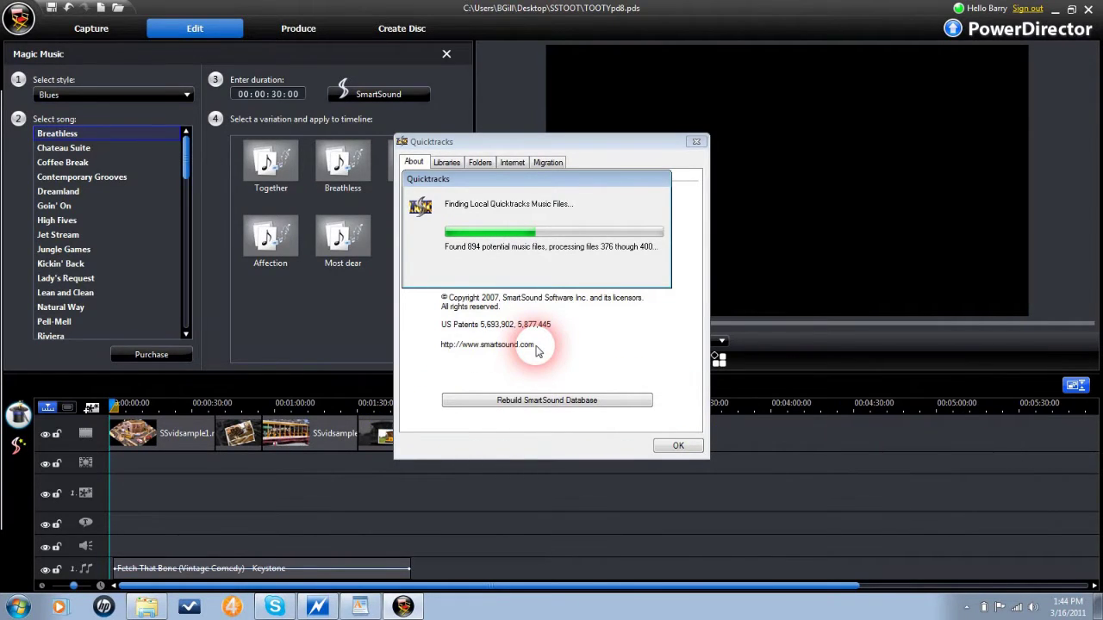
click(480, 164)
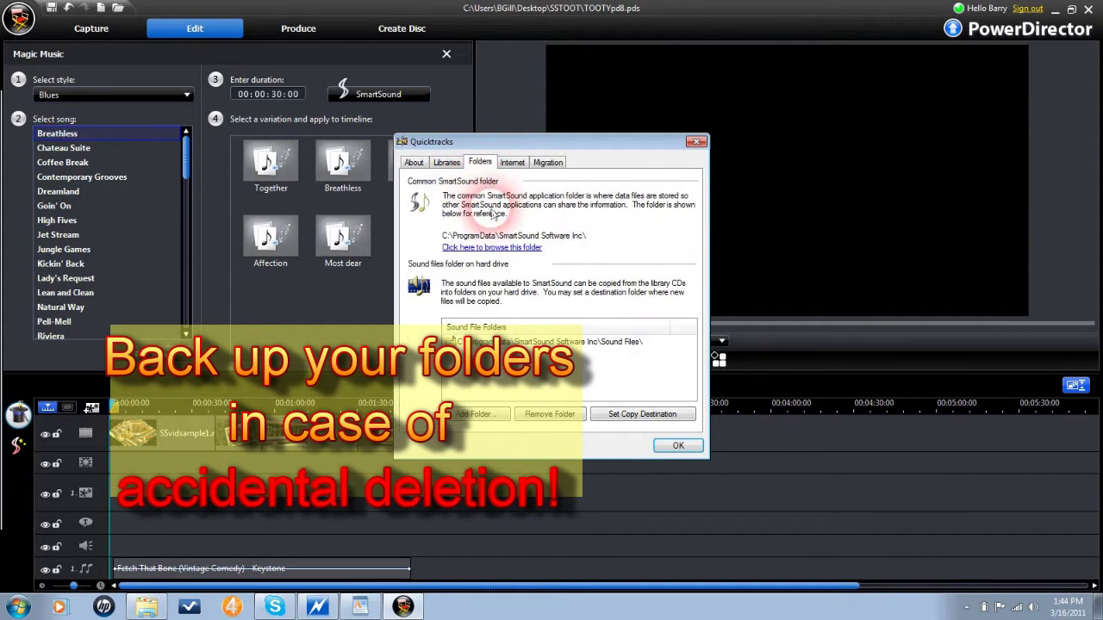
- Browse the common SmartSound Software Inc folder and select all nine subfolders, Encoding through the last
click(499, 247)
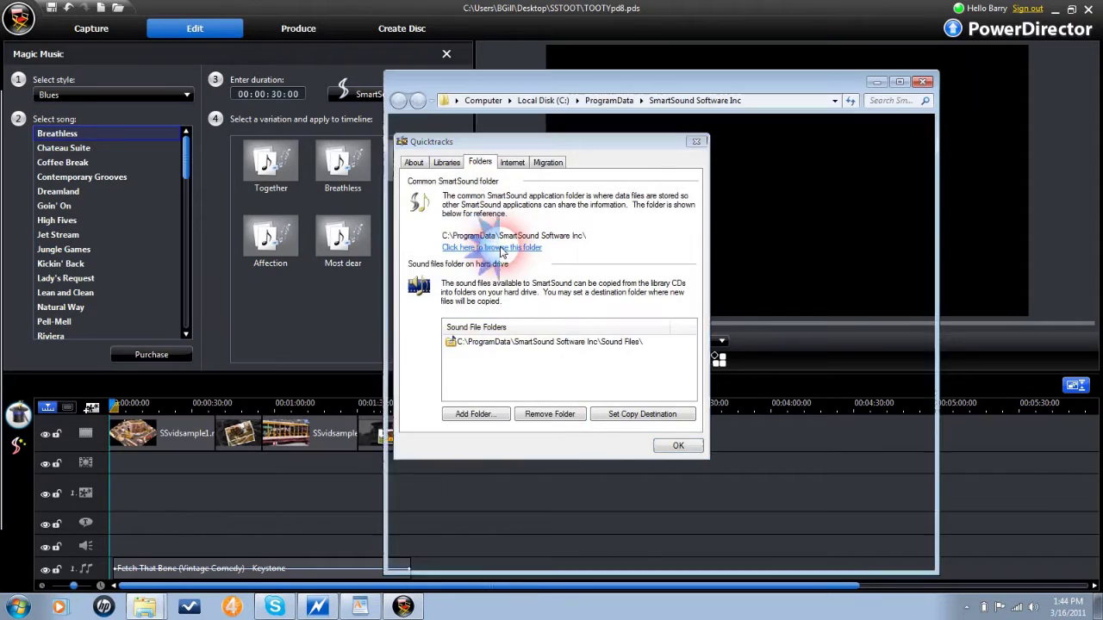
click(546, 164)
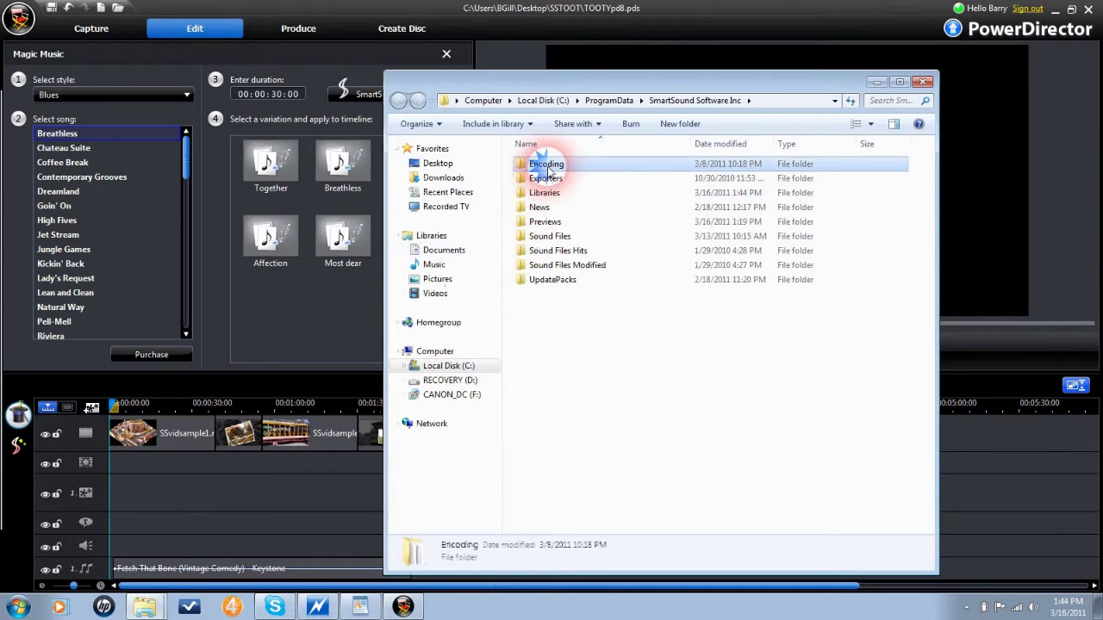
shift+click(561, 284)
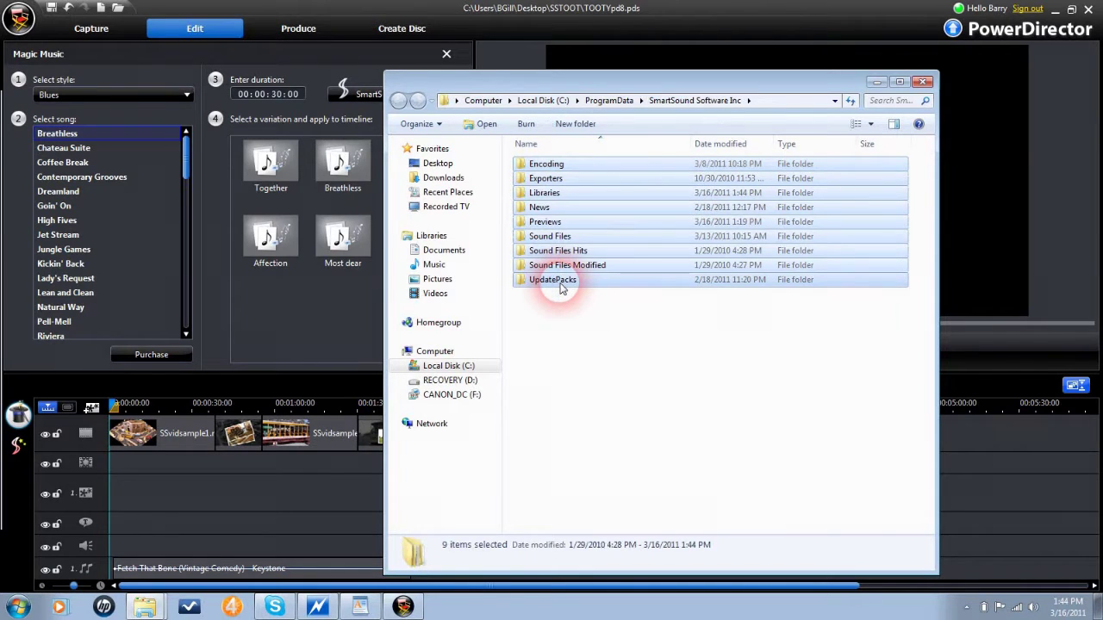
right_click(561, 285)
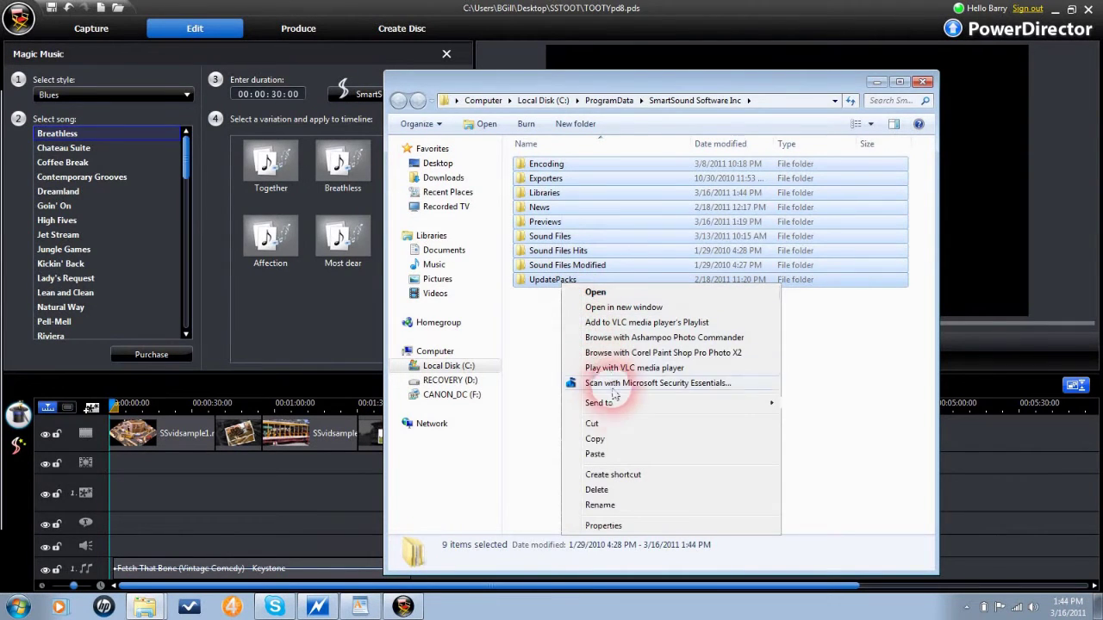
- Copy the nine SmartSound folders and paste them into SSbackup
click(617, 437)
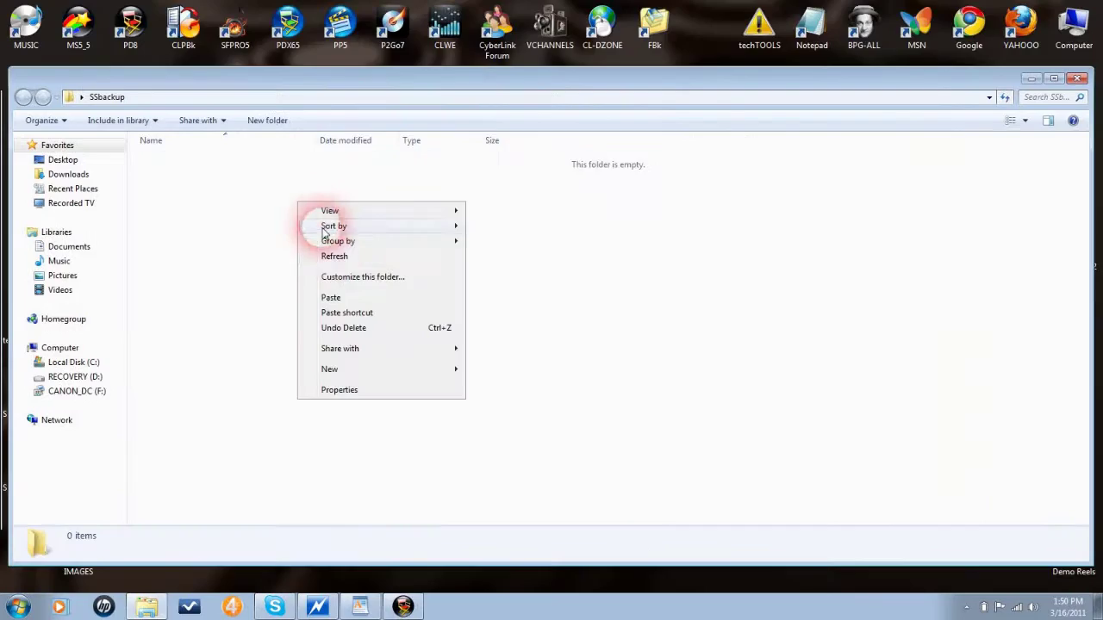
click(345, 297)
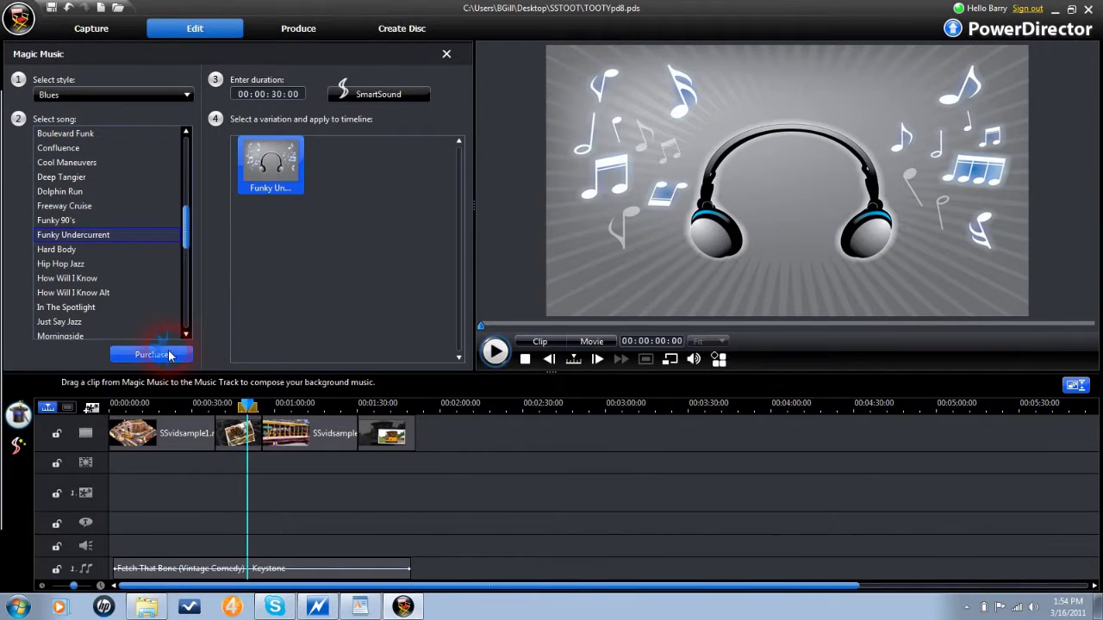
- Reinstall Funky Undercurrent as a Pro Quality 44k download, accepting the licence and using Alt for Reinstall
click(164, 354)
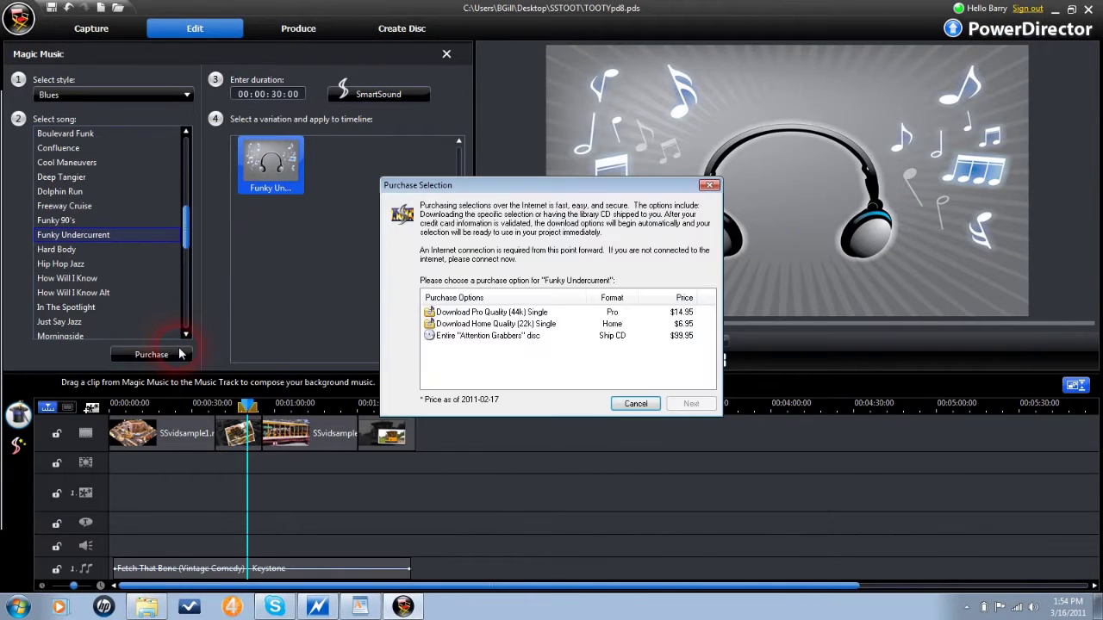
click(487, 308)
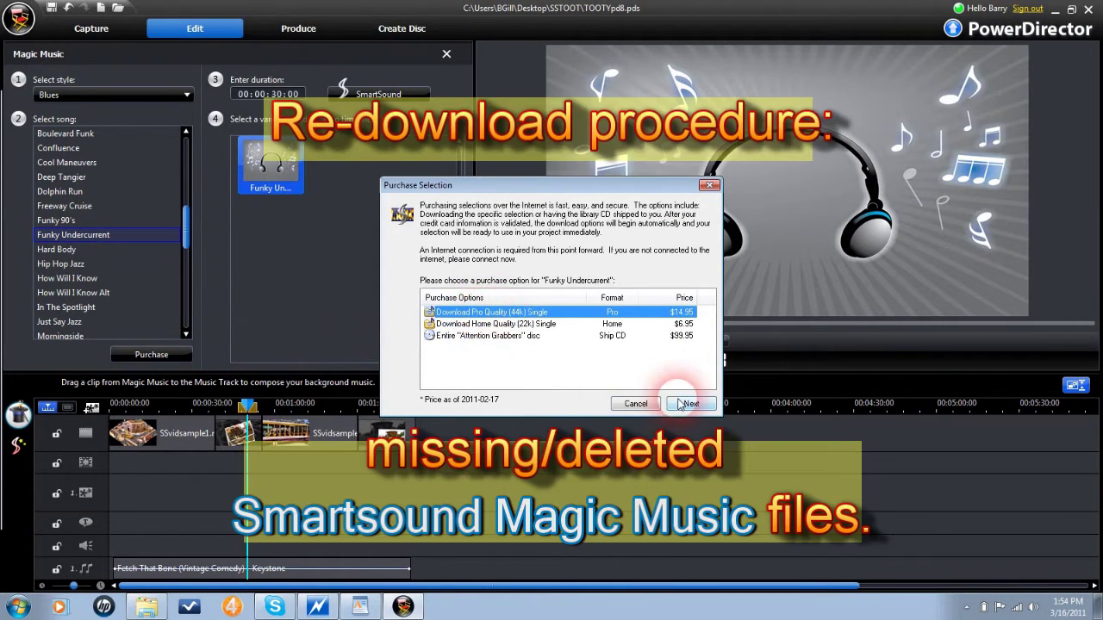
click(694, 406)
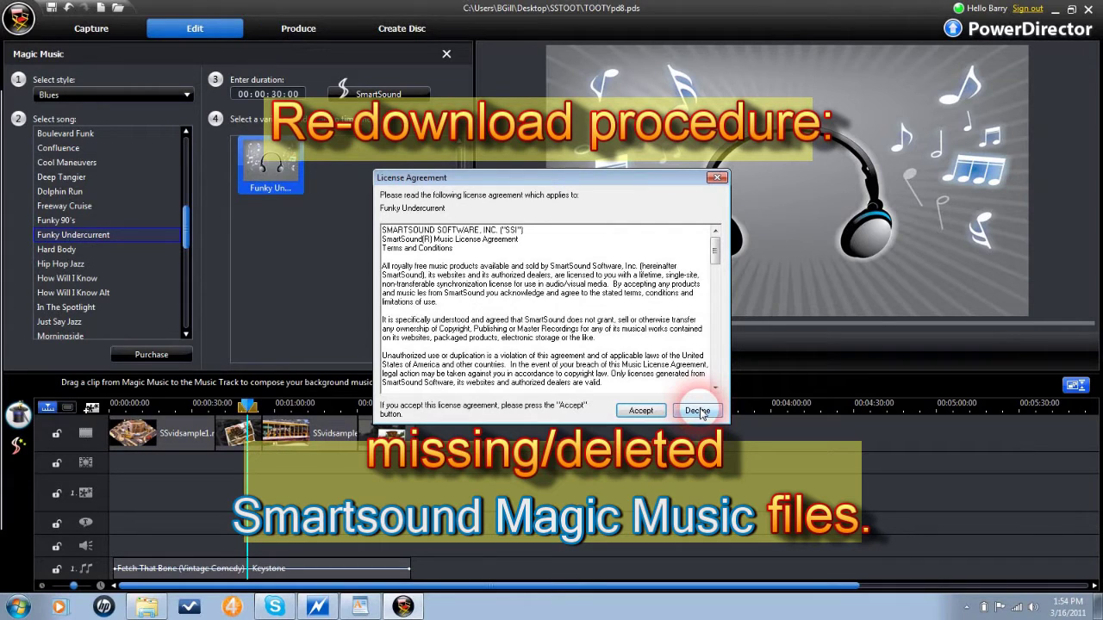
click(648, 410)
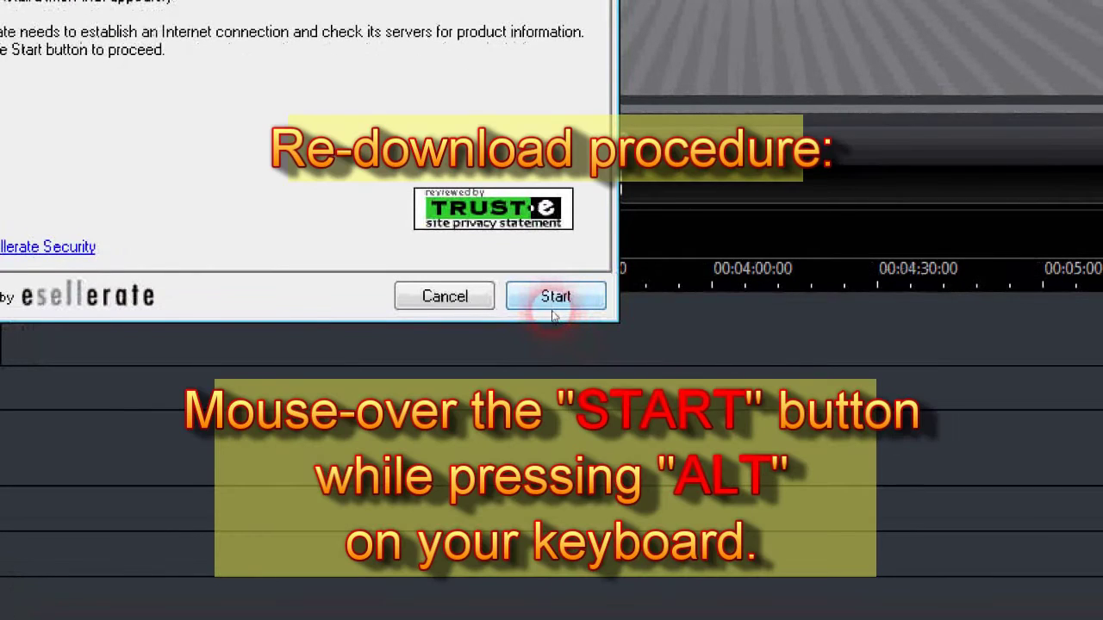
key(alt)
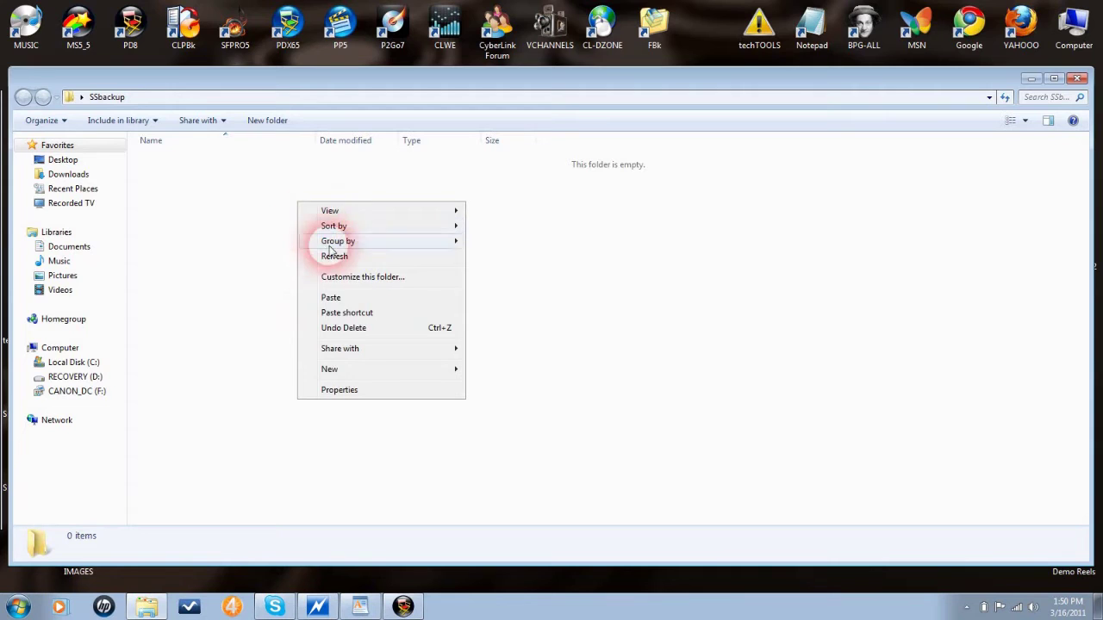
click(340, 294)
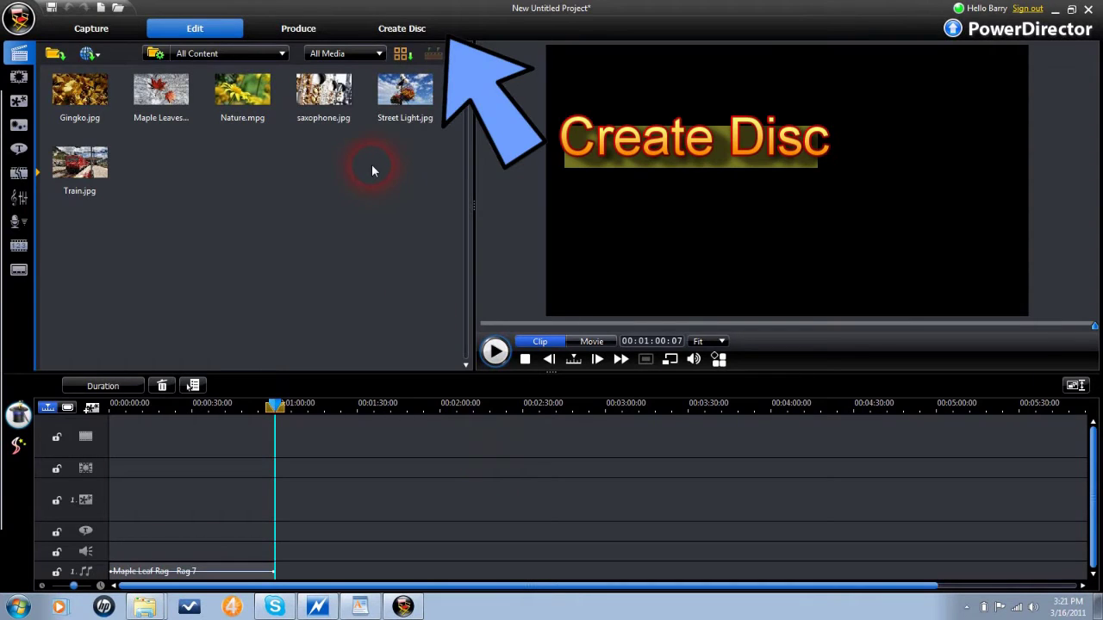
- Remove Sports.mp3 as the disc menu's background music, try Magic Music instead, then start a new project
click(402, 30)
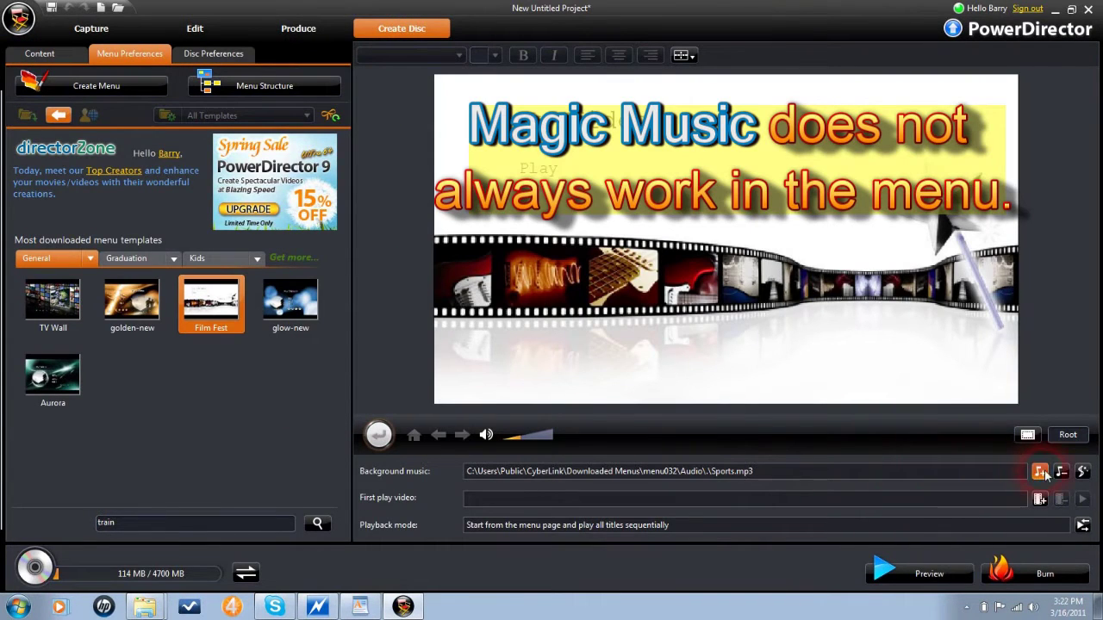
click(1063, 472)
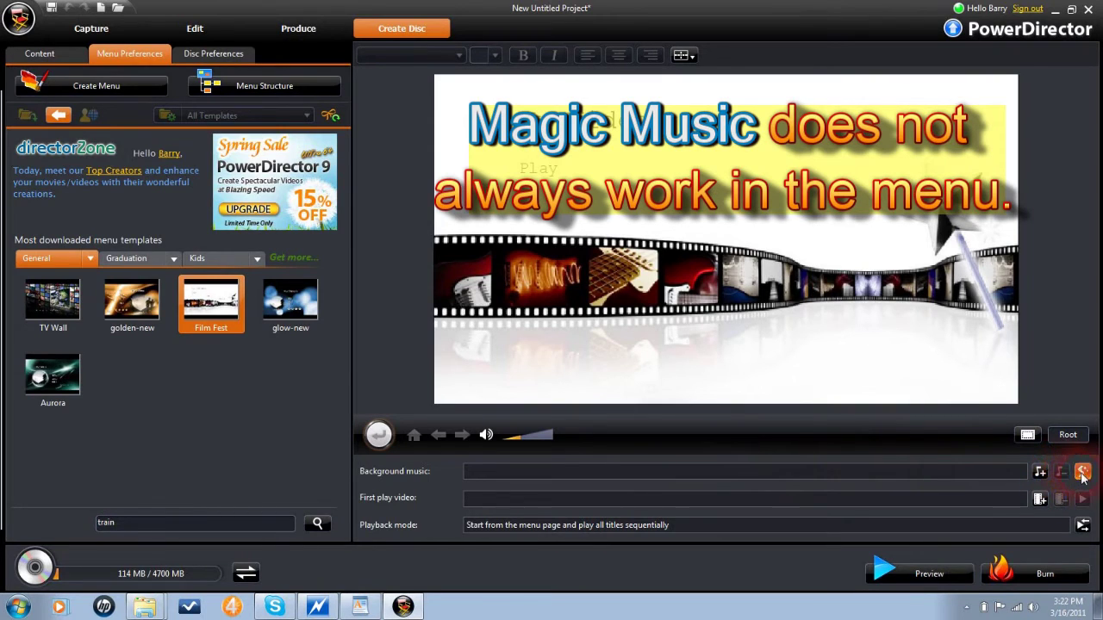
click(1082, 472)
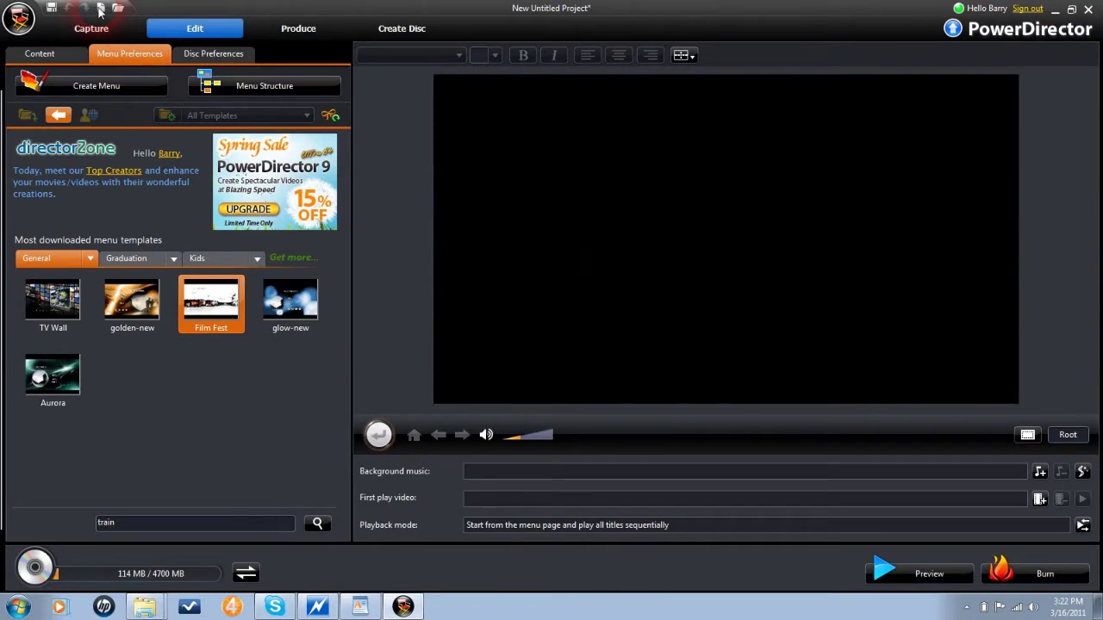
click(100, 9)
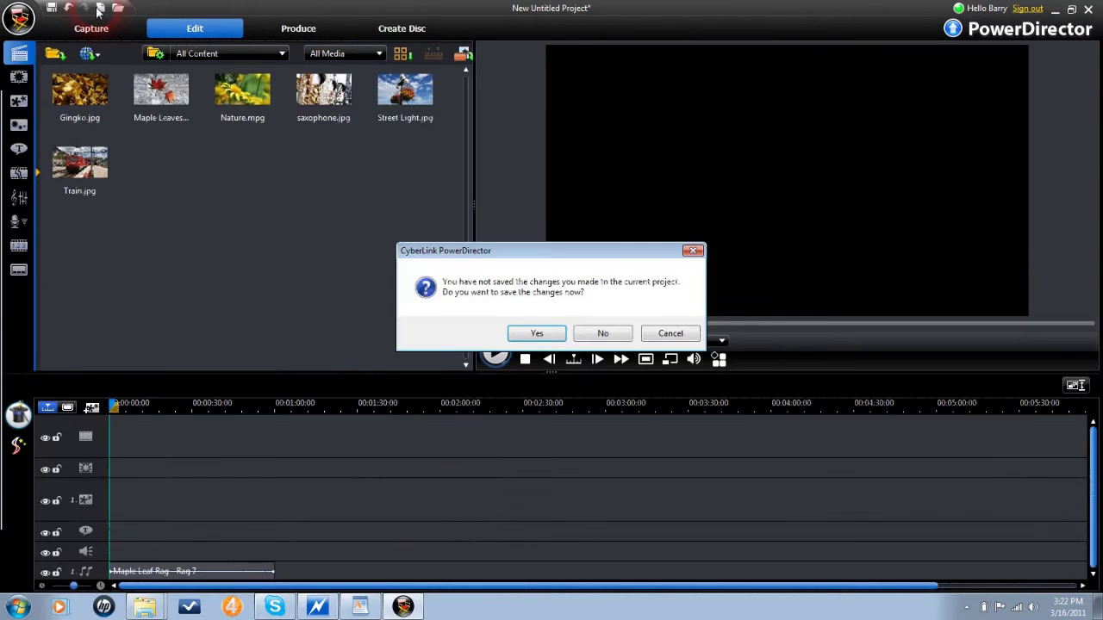
- Discard the old project, put Maple Leaf Rag's Rag 7 on the music track, and render it as Produce.wmv
click(603, 334)
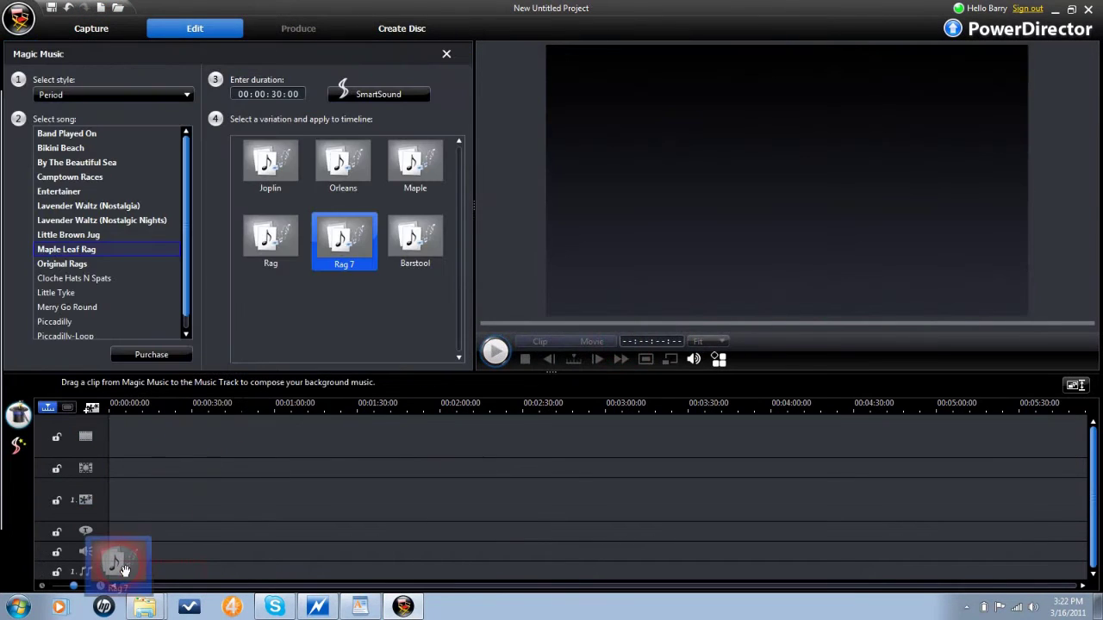
drag(118, 571, 125, 572)
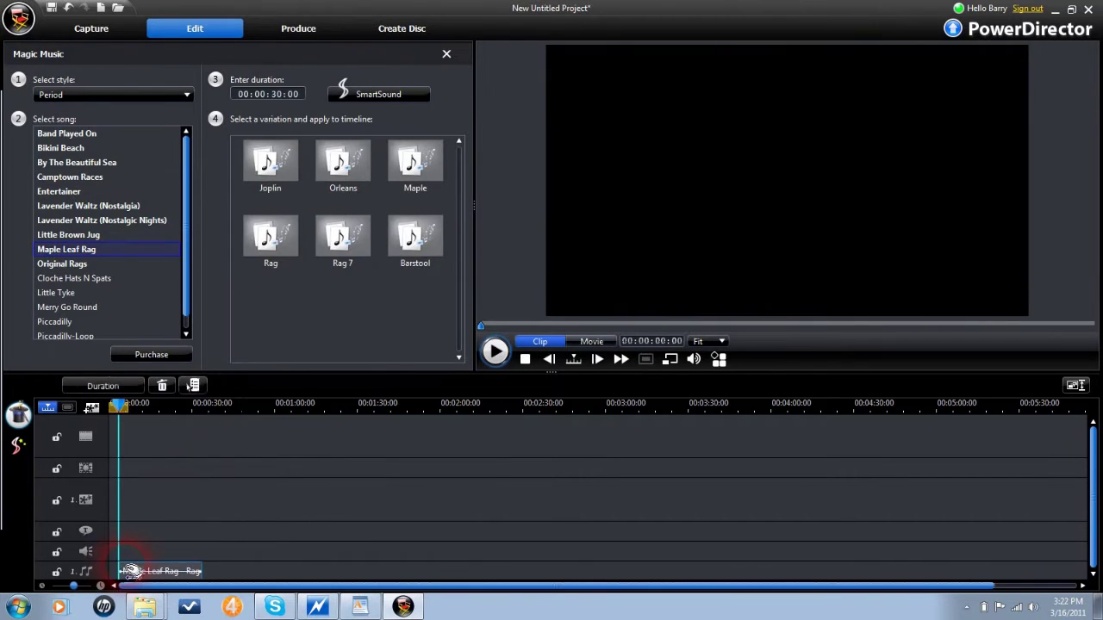
click(182, 572)
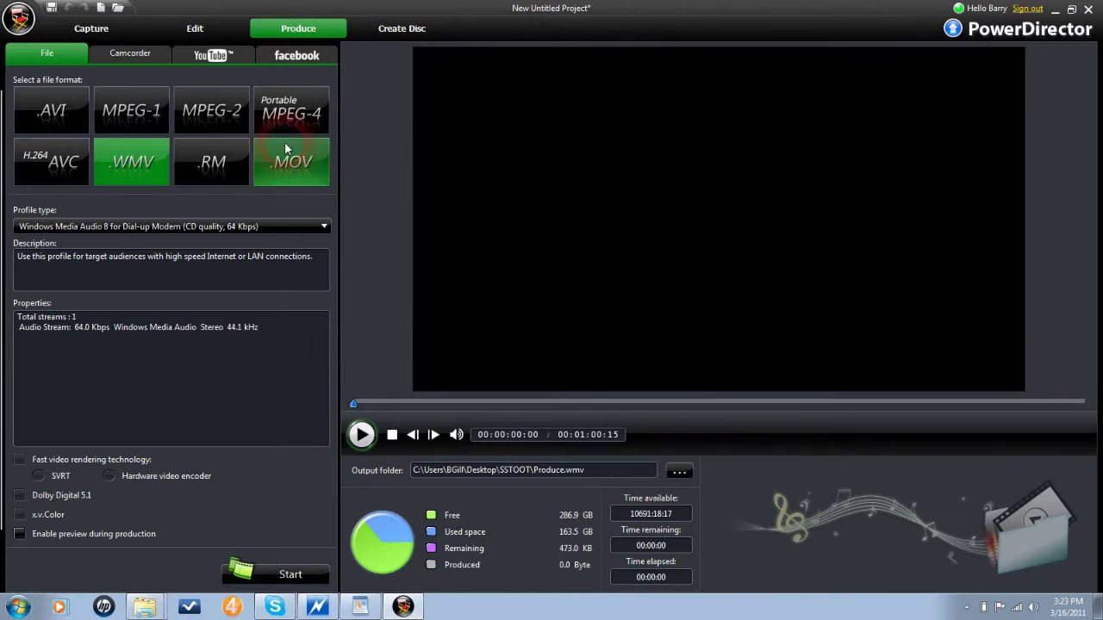
click(264, 579)
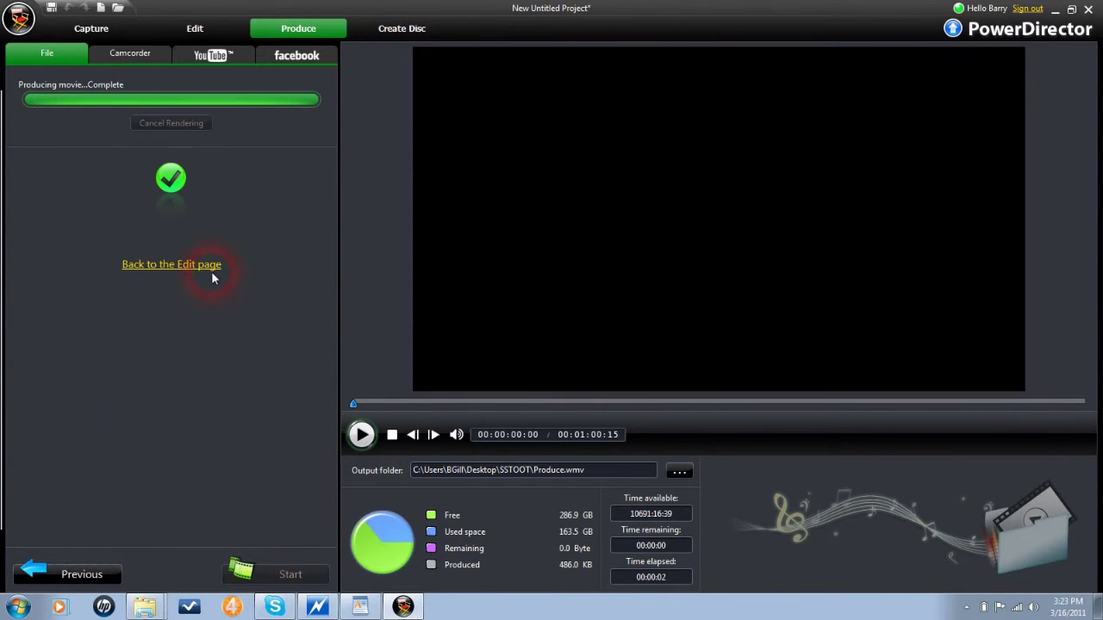
click(211, 272)
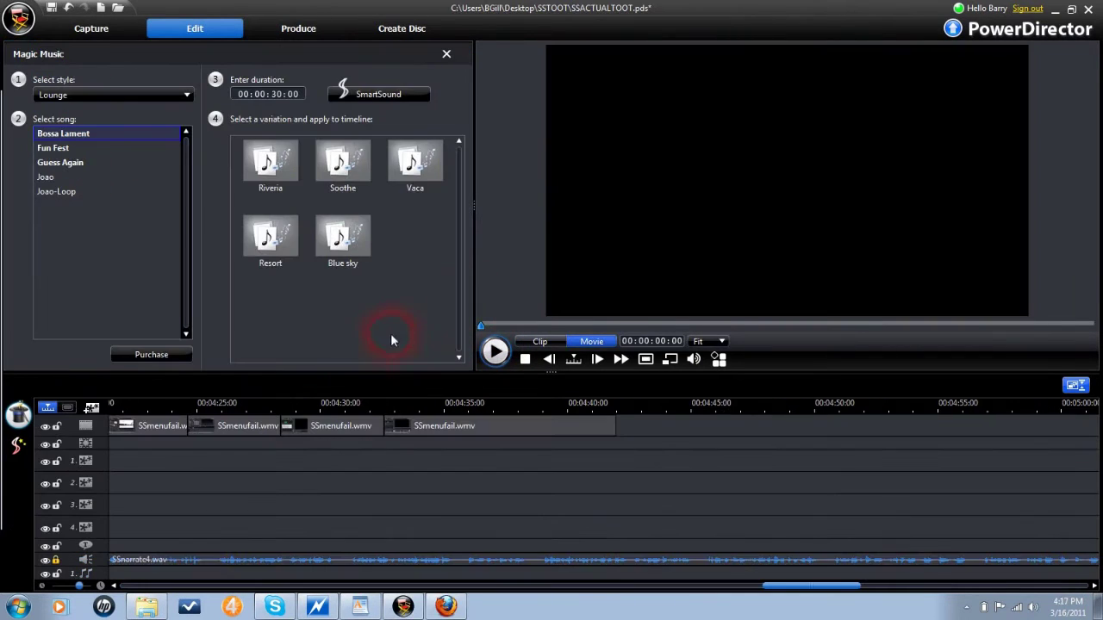
click(416, 150)
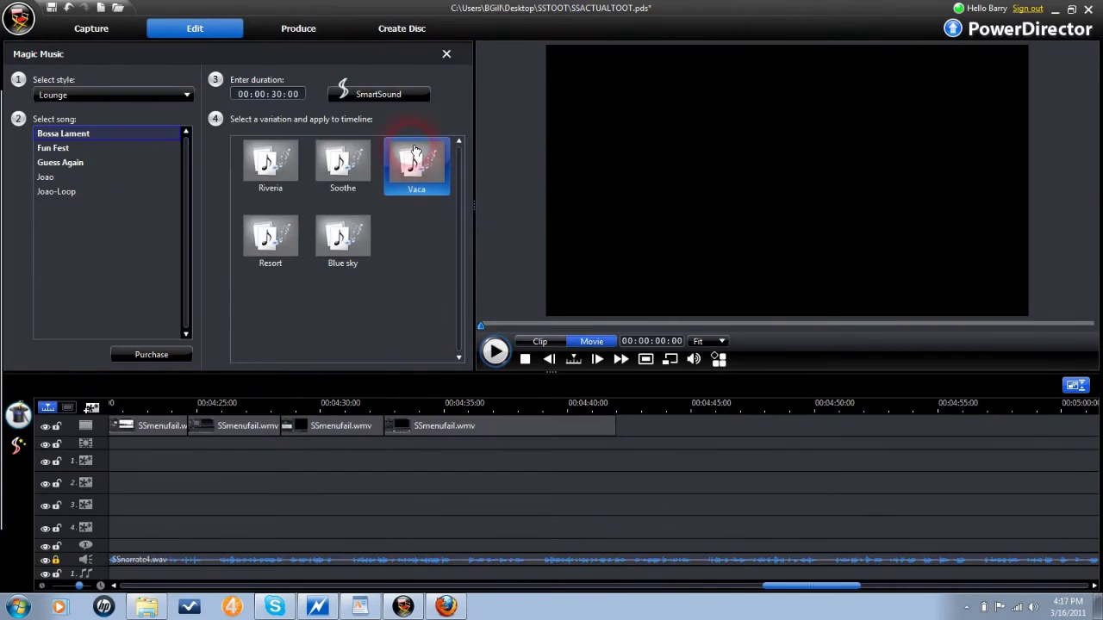
- In SmartSound Quicktracks' Internet settings, check for updates and install the 3 available ones
click(394, 98)
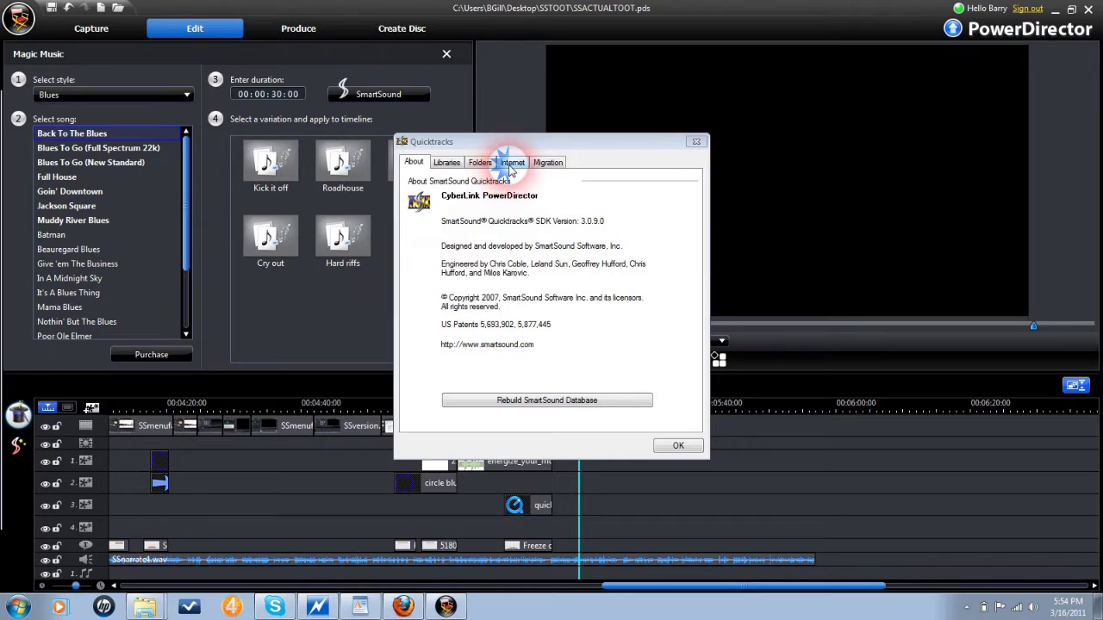
click(511, 166)
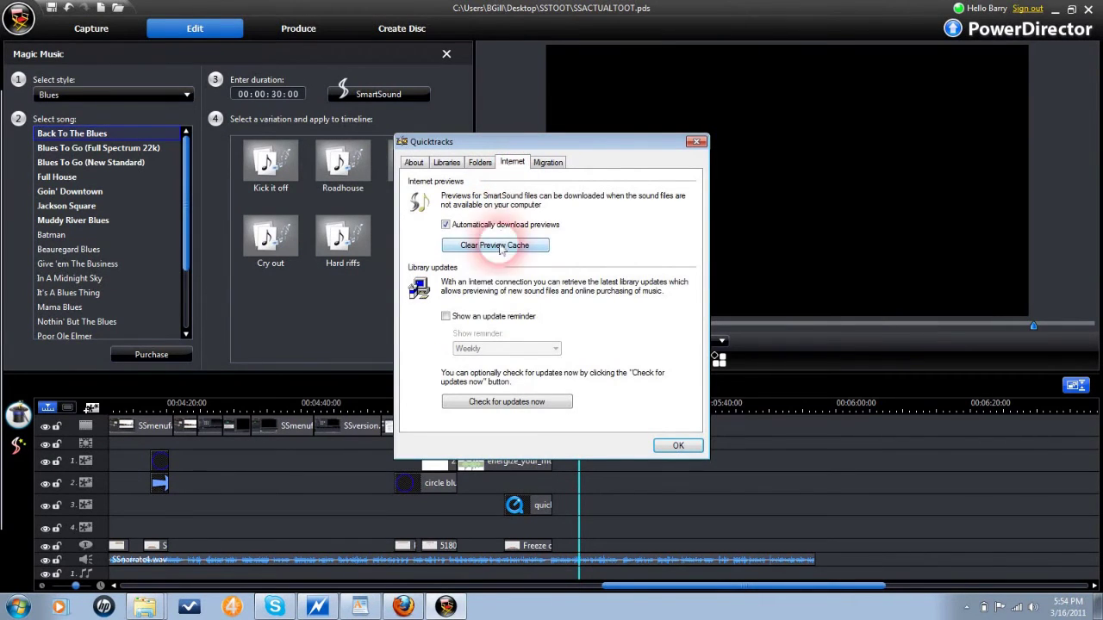
click(509, 402)
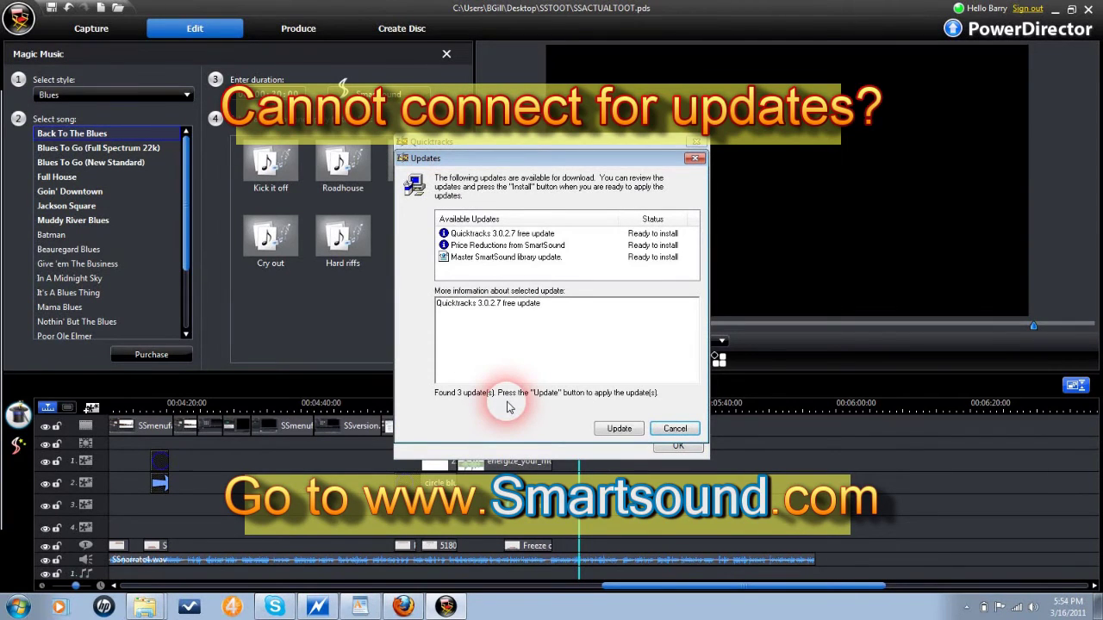
click(617, 429)
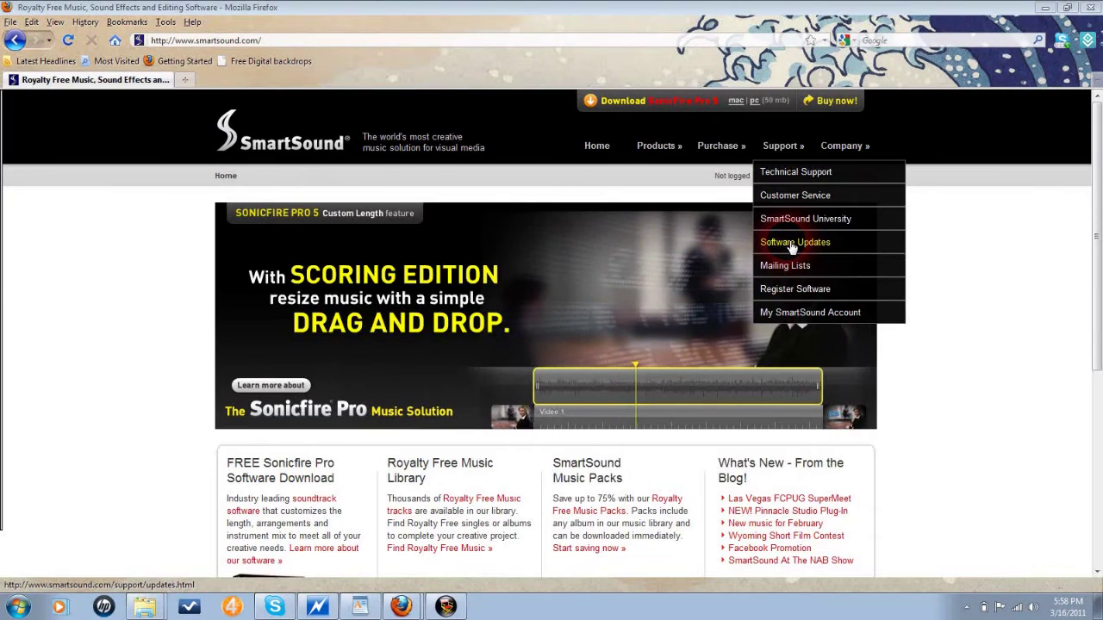
- From SmartSound's Software Updates page, open the CyberLink Quicktracks updater and its help for errors 1316 & 1603
click(791, 245)
scroll(788, 250, down, 3)
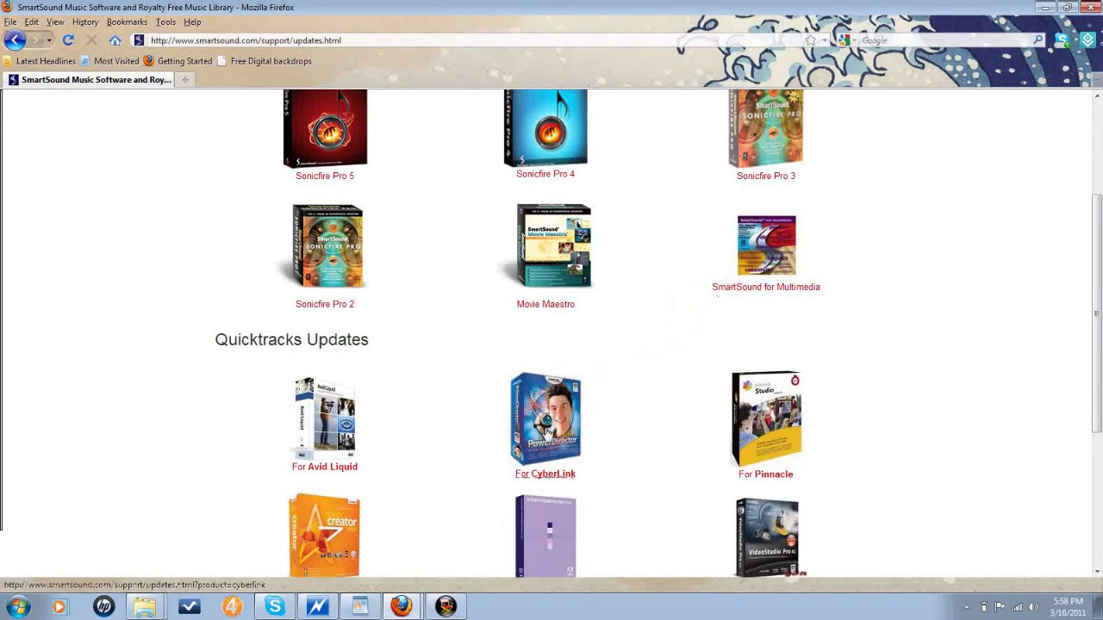
click(545, 429)
click(336, 464)
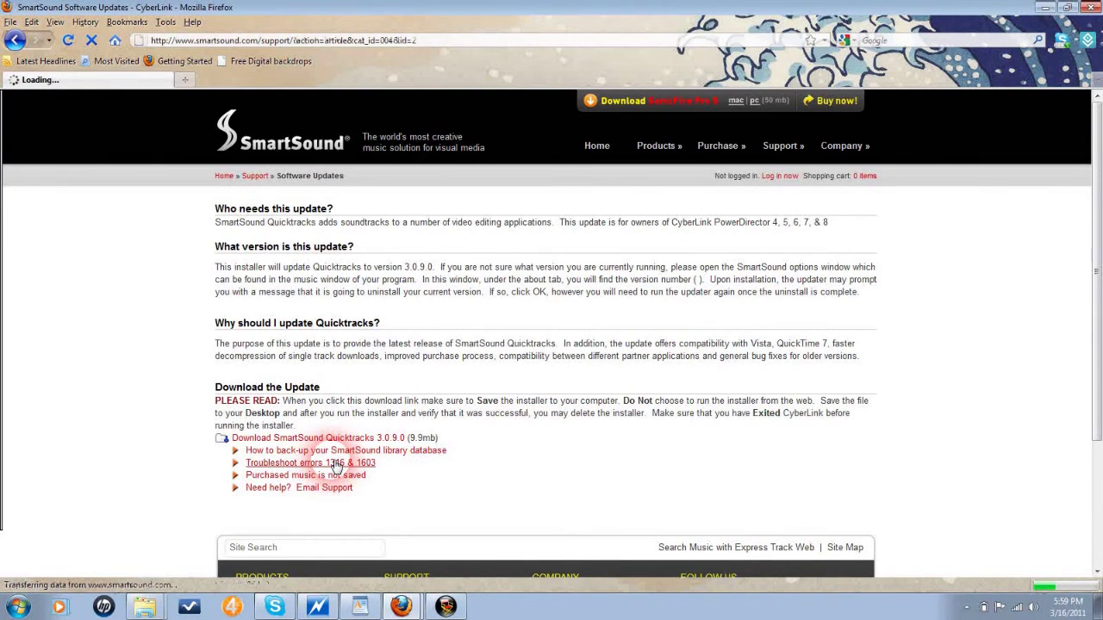